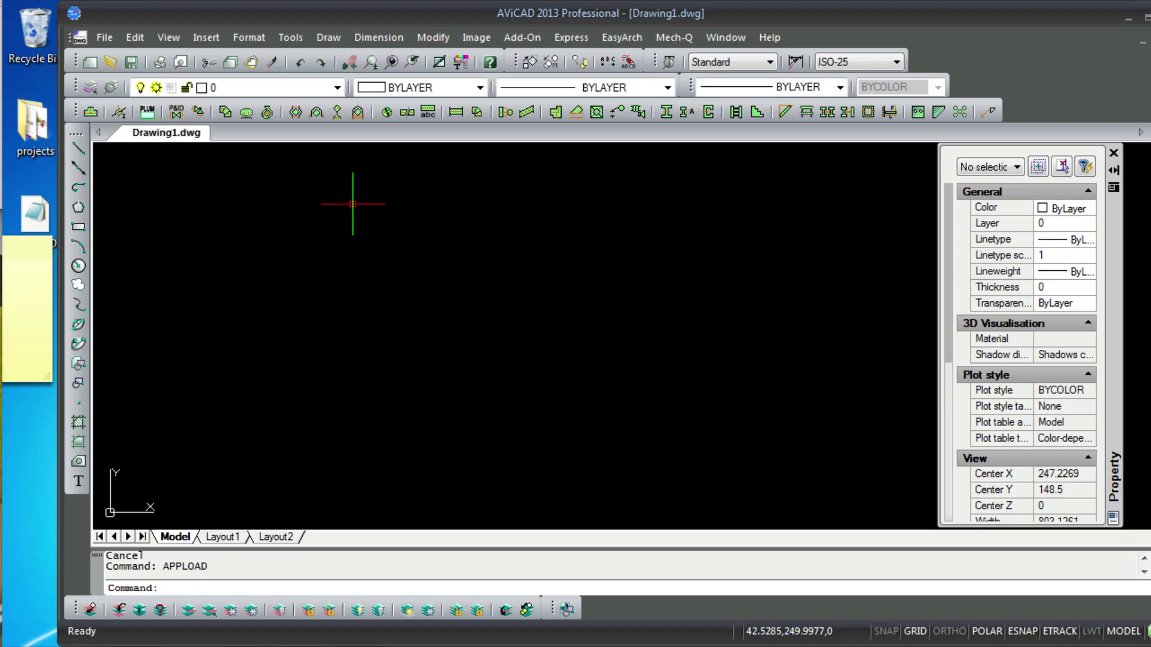
- Cancel the pending command and minimise AViCAD 2013 to show the Windows desktop
{"action": "left_click", "coordinate": [290, 37]}
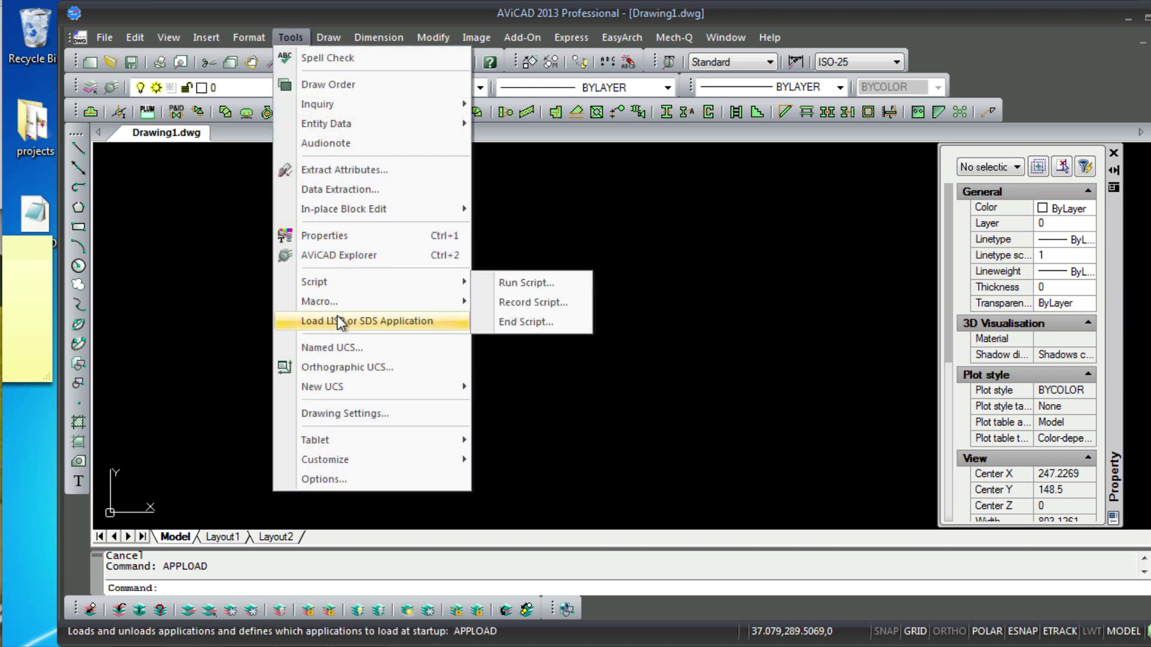
{"action": "left_click", "coordinate": [185, 587]}
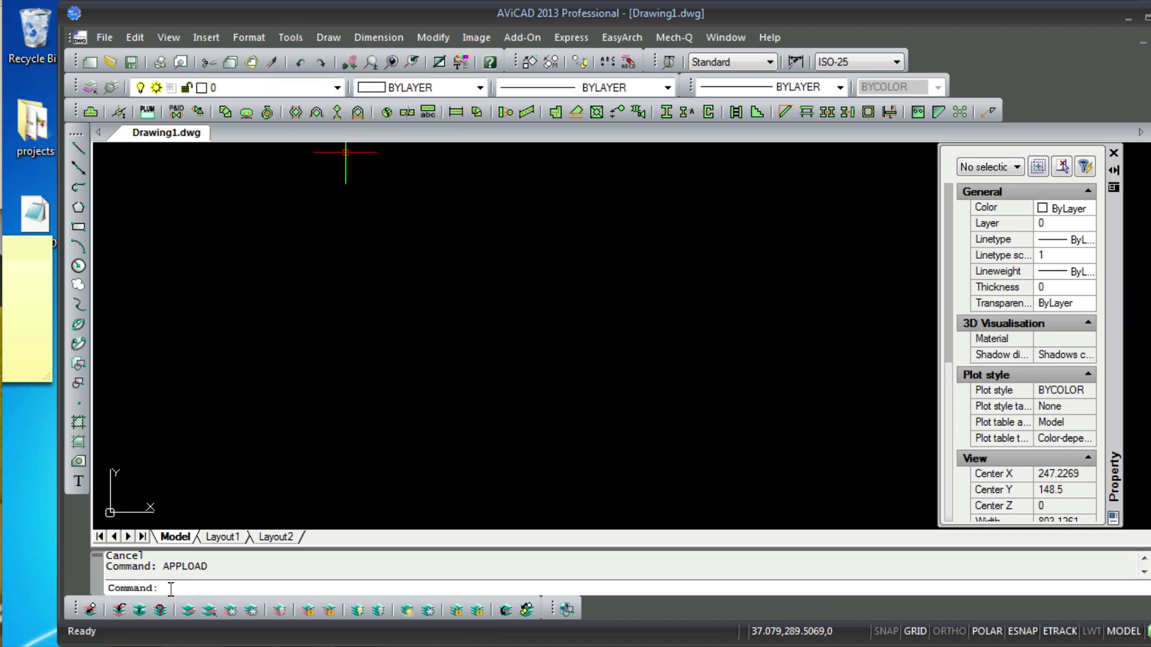
{"action": "double_click", "coordinate": [203, 567]}
{"action": "key", "text": "Escape"}
{"action": "key", "text": "Escape"}
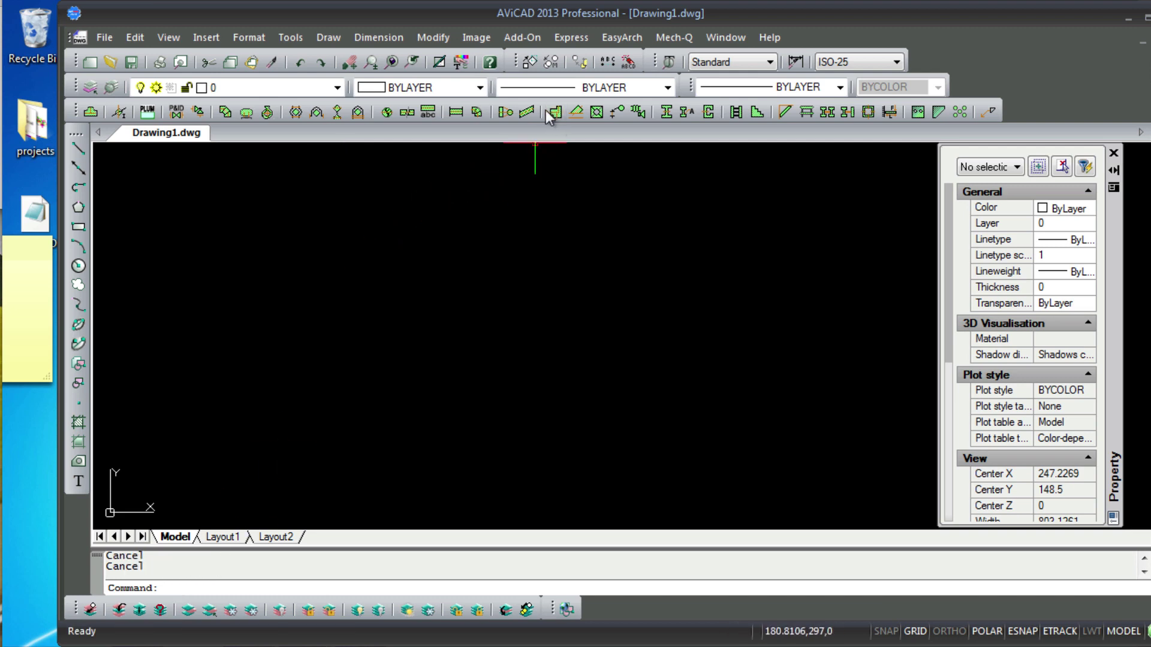
{"action": "left_click", "coordinate": [1129, 18]}
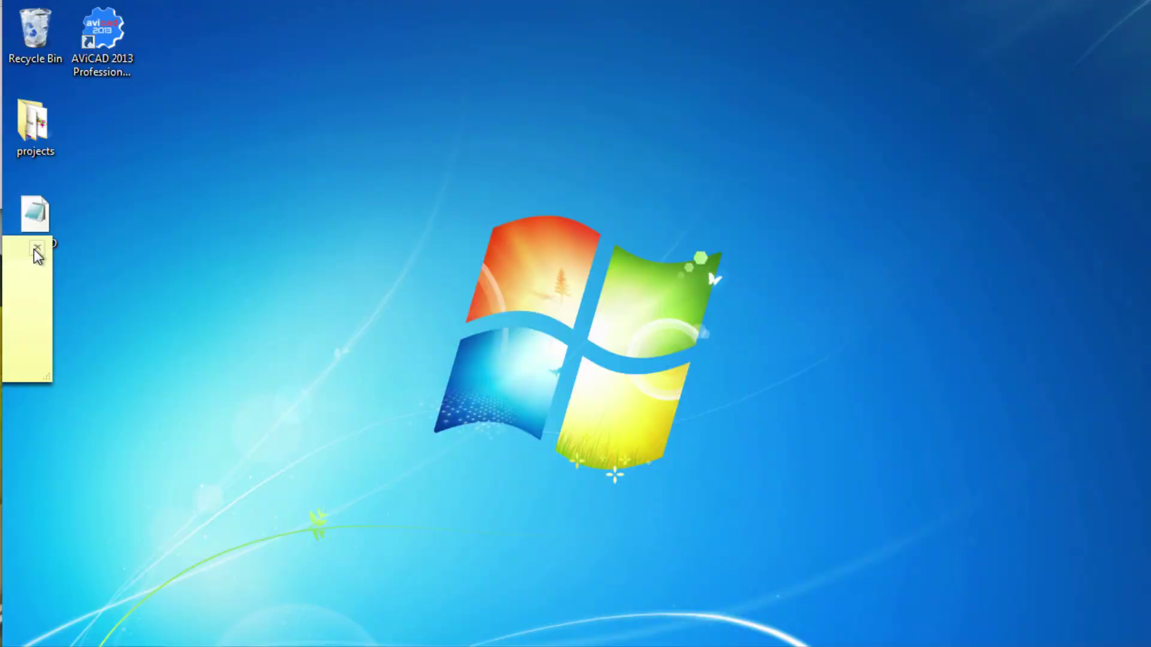
- Open LAYMOD in Notepad, review its c:cpl and c:ml command definitions, then close it
{"action": "left_click_drag", "start_coordinate": [13, 250], "coordinate": [7, 372]}
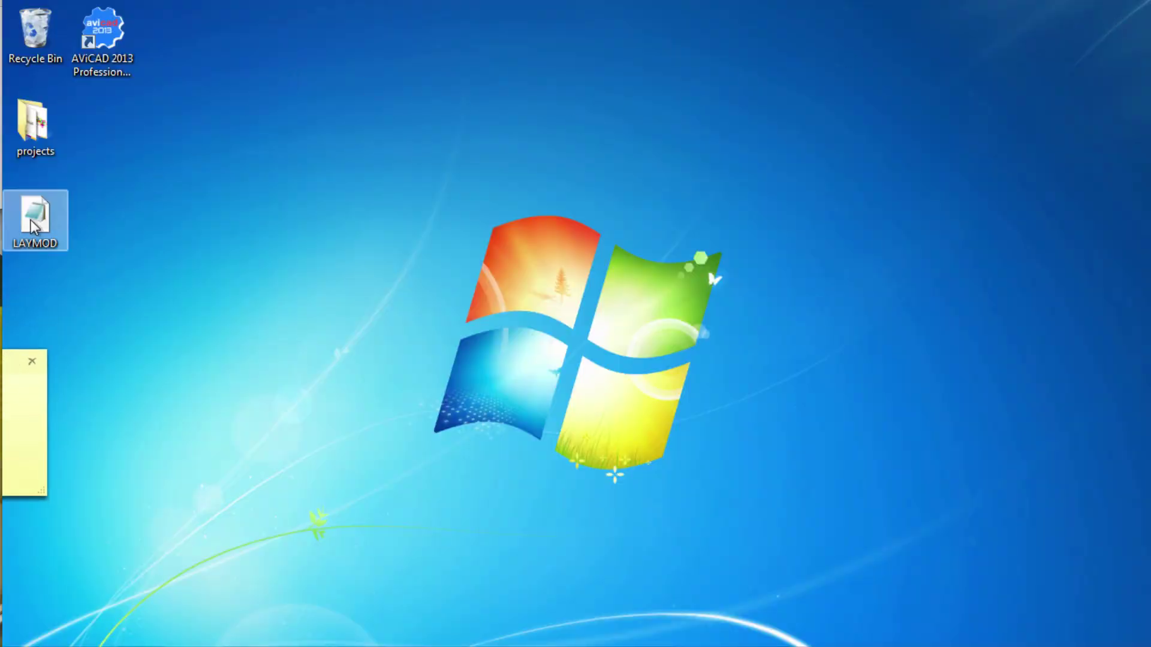
{"action": "double_click", "coordinate": [33, 218]}
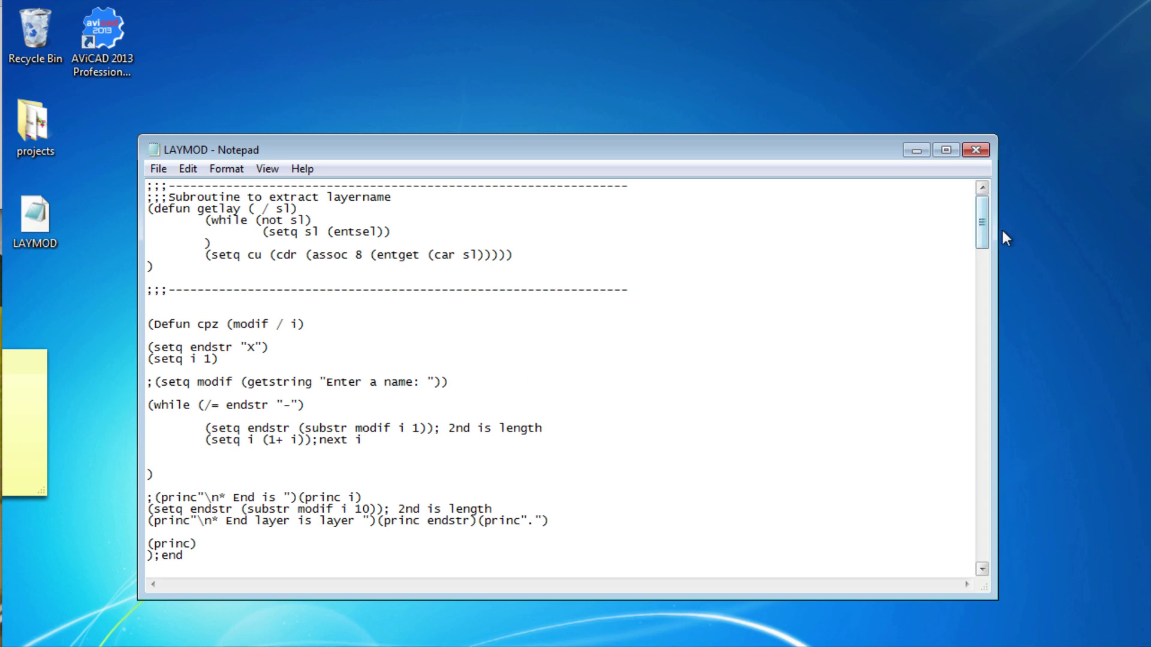
{"action": "left_click_drag", "start_coordinate": [984, 219], "coordinate": [984, 262]}
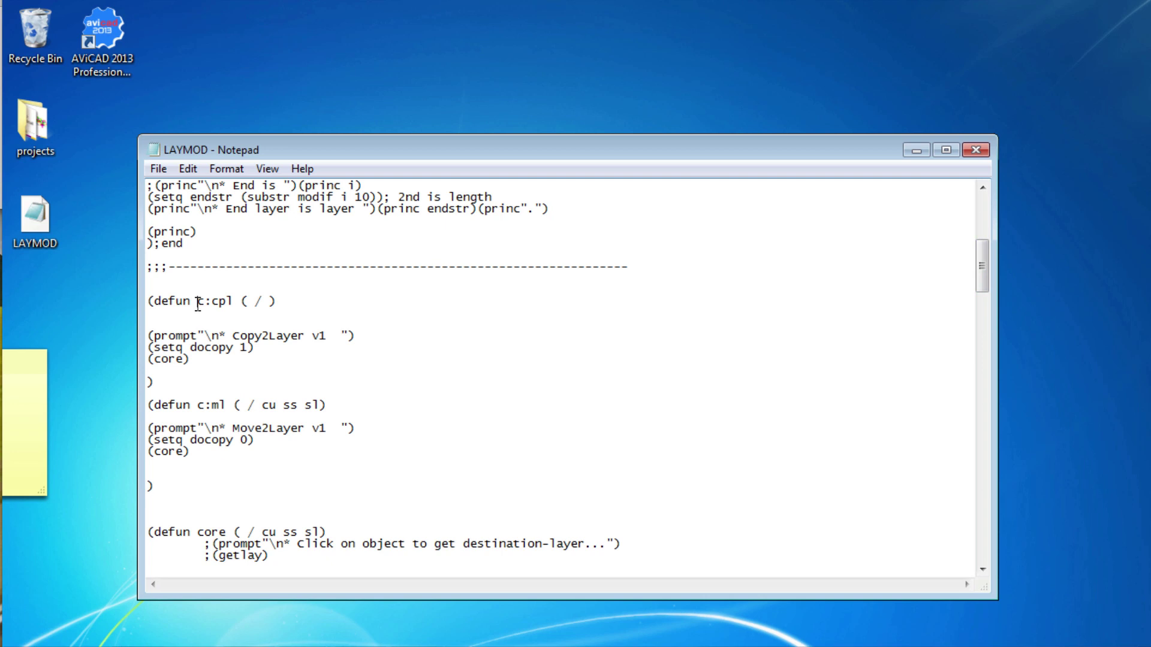
{"action": "left_click_drag", "start_coordinate": [198, 304], "coordinate": [238, 305]}
{"action": "left_click_drag", "start_coordinate": [980, 264], "coordinate": [981, 283]}
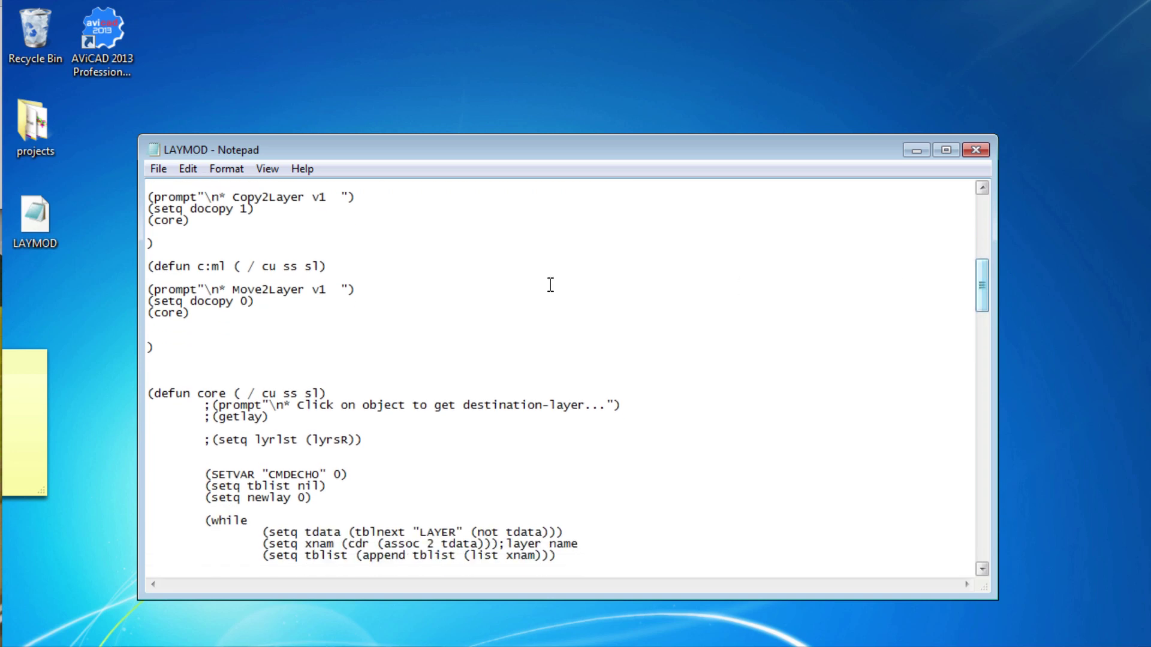
{"action": "double_click", "coordinate": [205, 267]}
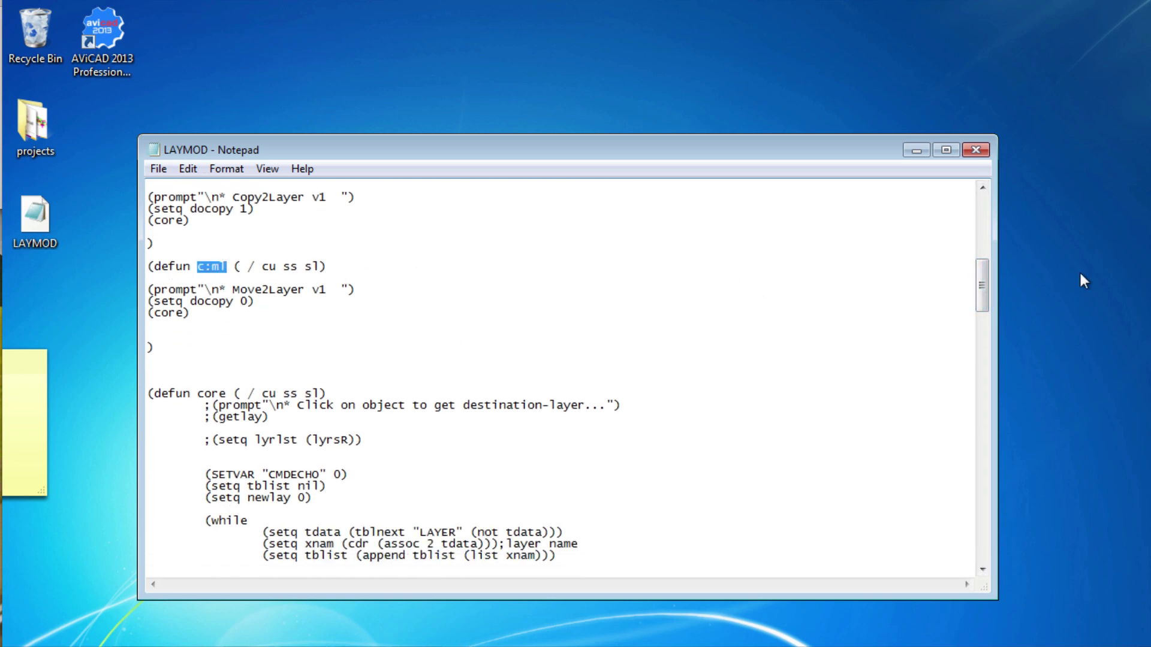
{"action": "left_click_drag", "start_coordinate": [982, 276], "coordinate": [980, 211]}
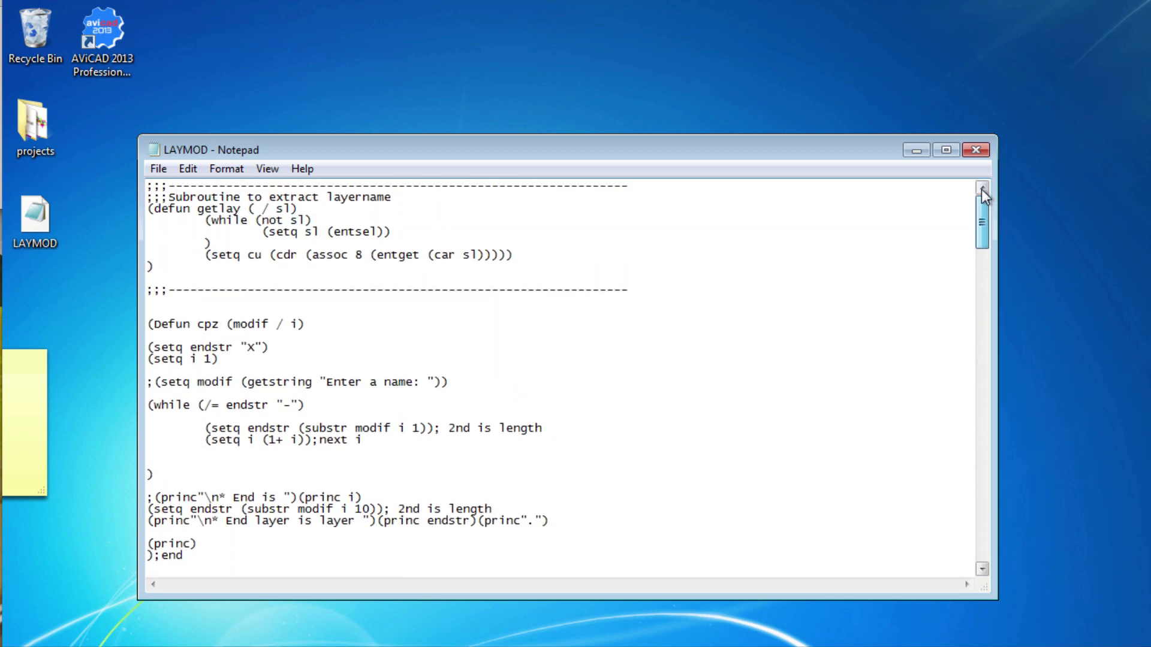
{"action": "left_click", "coordinate": [976, 149]}
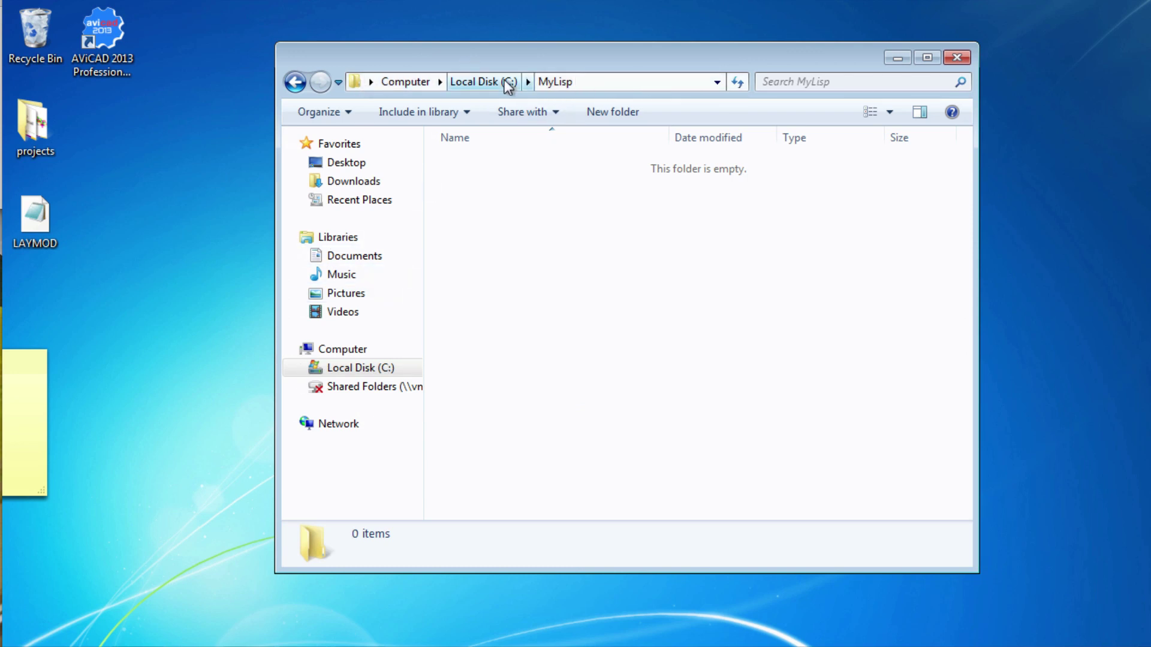
- Drag the LAYMOD file from the desktop into the C:\MyLisp folder
{"action": "left_click", "coordinate": [484, 82]}
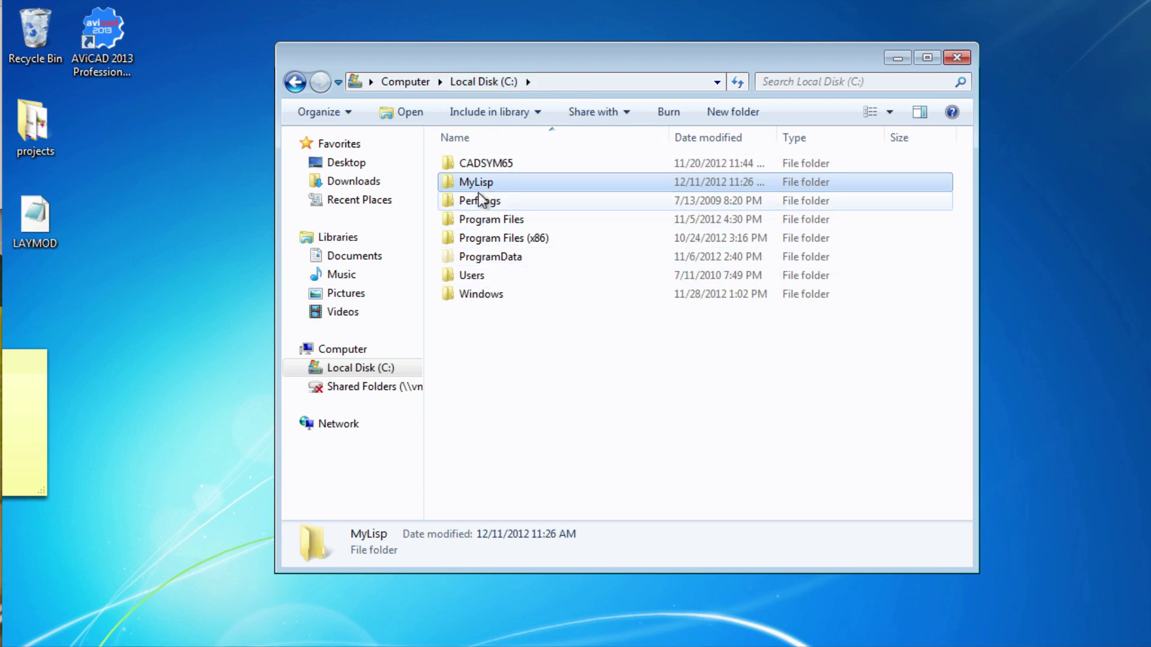
{"action": "double_click", "coordinate": [478, 185]}
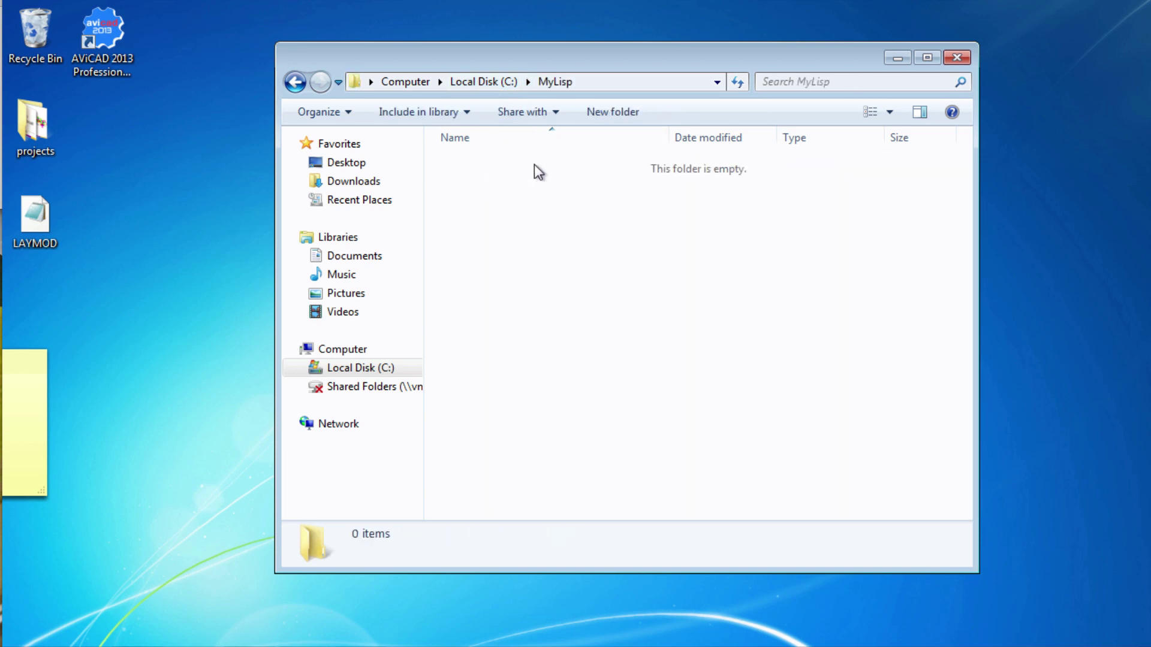
{"action": "left_click_drag", "start_coordinate": [35, 225], "coordinate": [579, 226]}
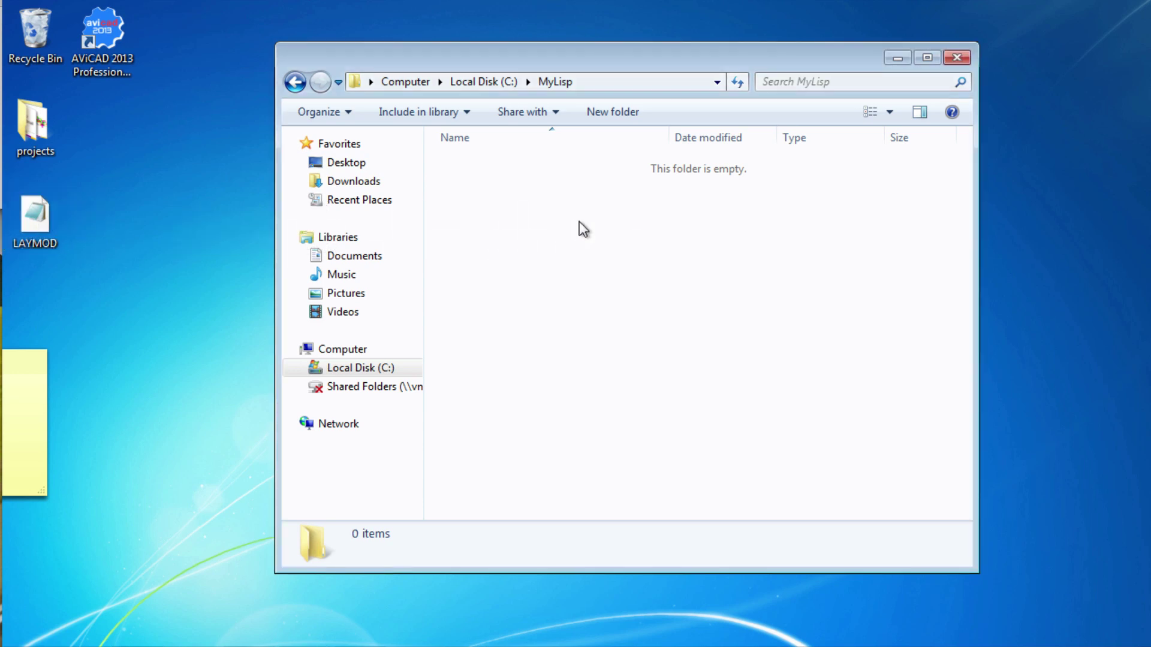
{"action": "left_click", "coordinate": [662, 220]}
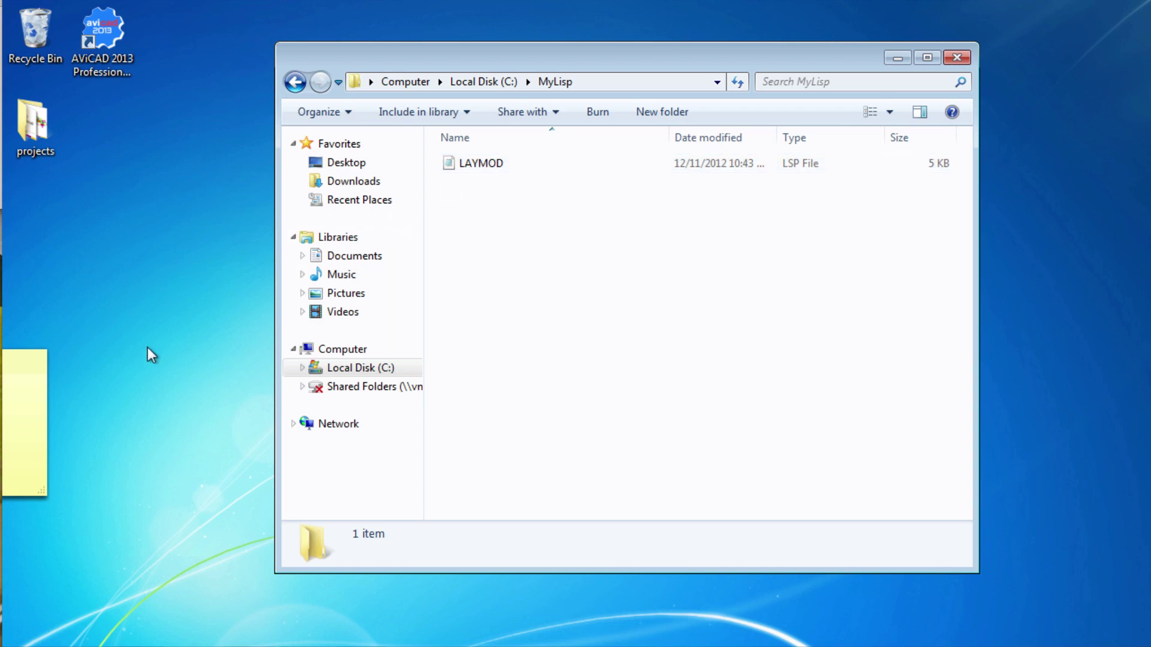
- Switch back to the AViCAD drawing window from the taskbar
{"action": "left_click", "coordinate": [200, 608]}
{"action": "key", "text": "Escape"}
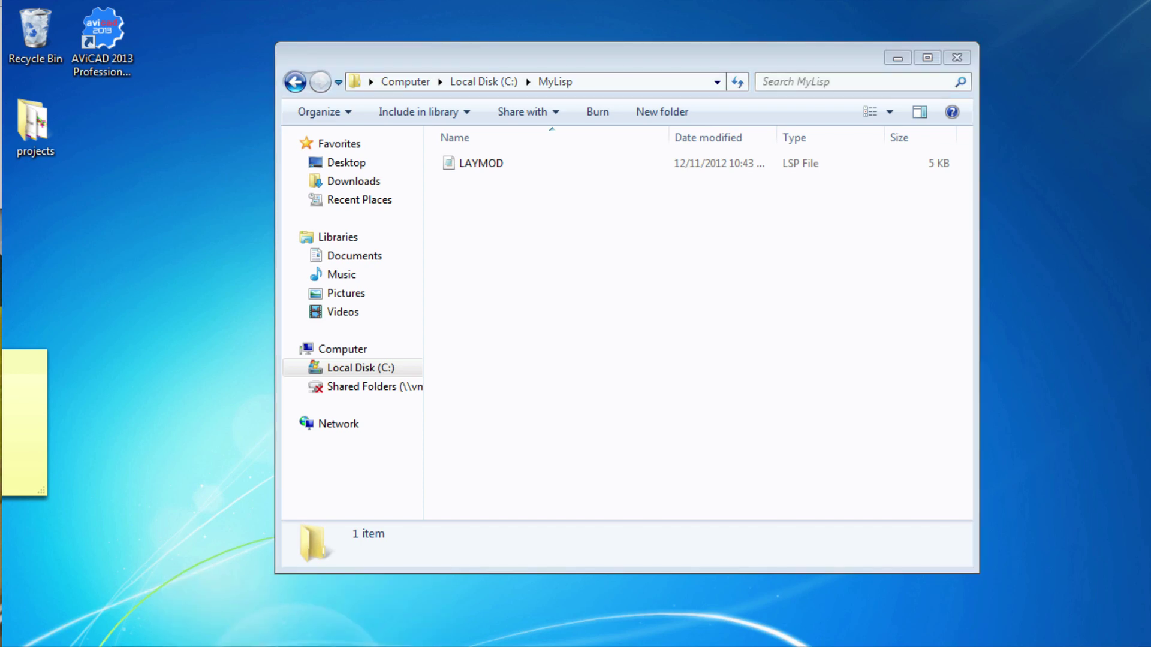
{"action": "left_click", "coordinate": [200, 609]}
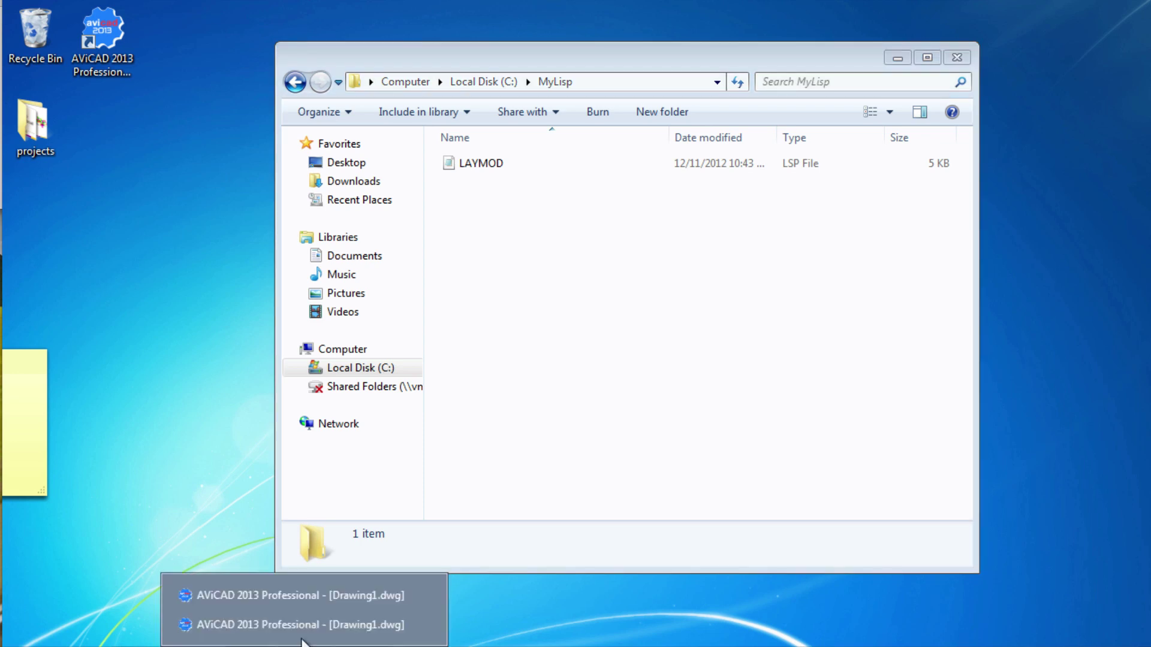
- Open the Lisp application loading dialog and remove the old desktop LAYMOD.LSP entry
{"action": "left_click", "coordinate": [300, 602]}
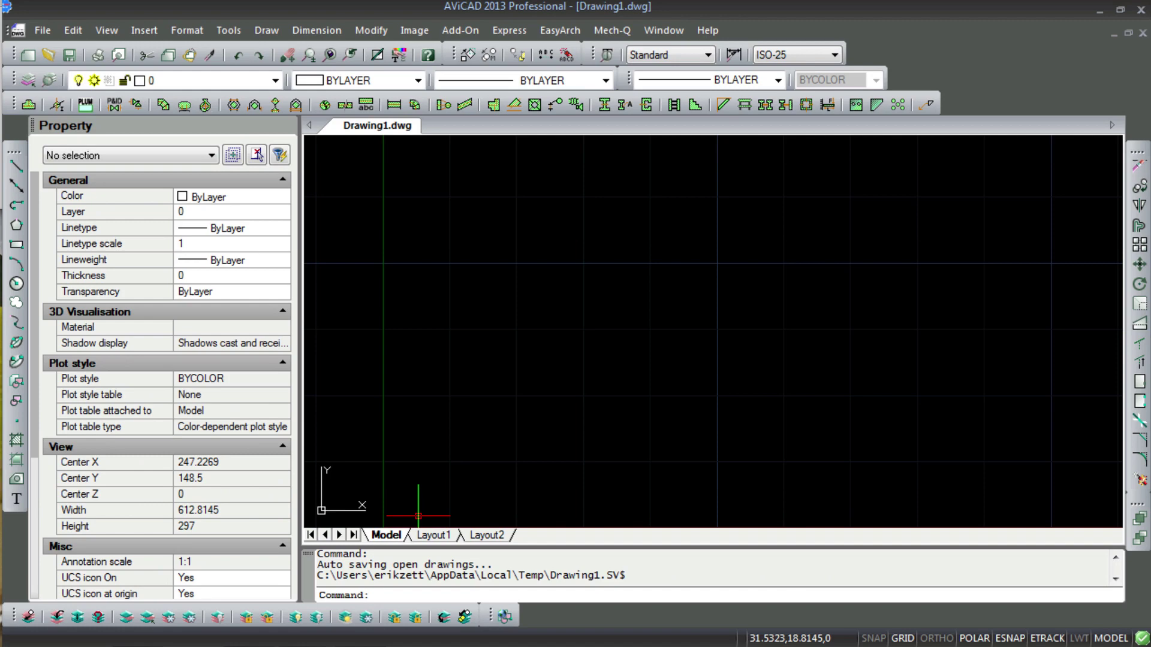
{"action": "key", "text": "Escape"}
{"action": "key", "text": "Escape"}
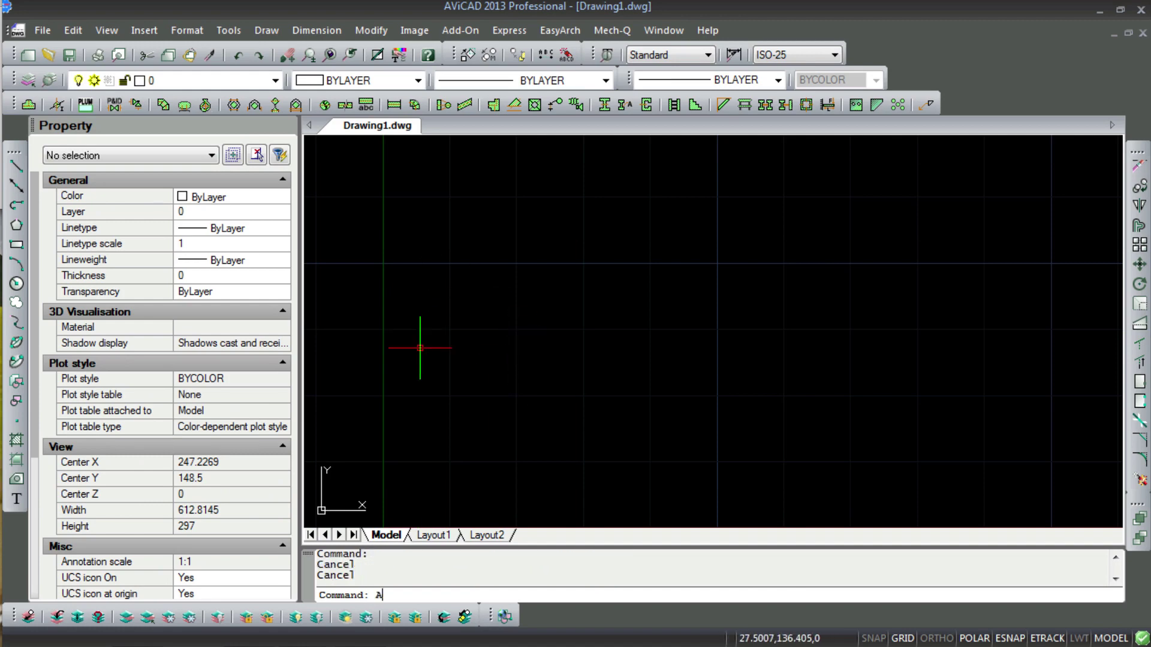
{"action": "left_click", "coordinate": [229, 32]}
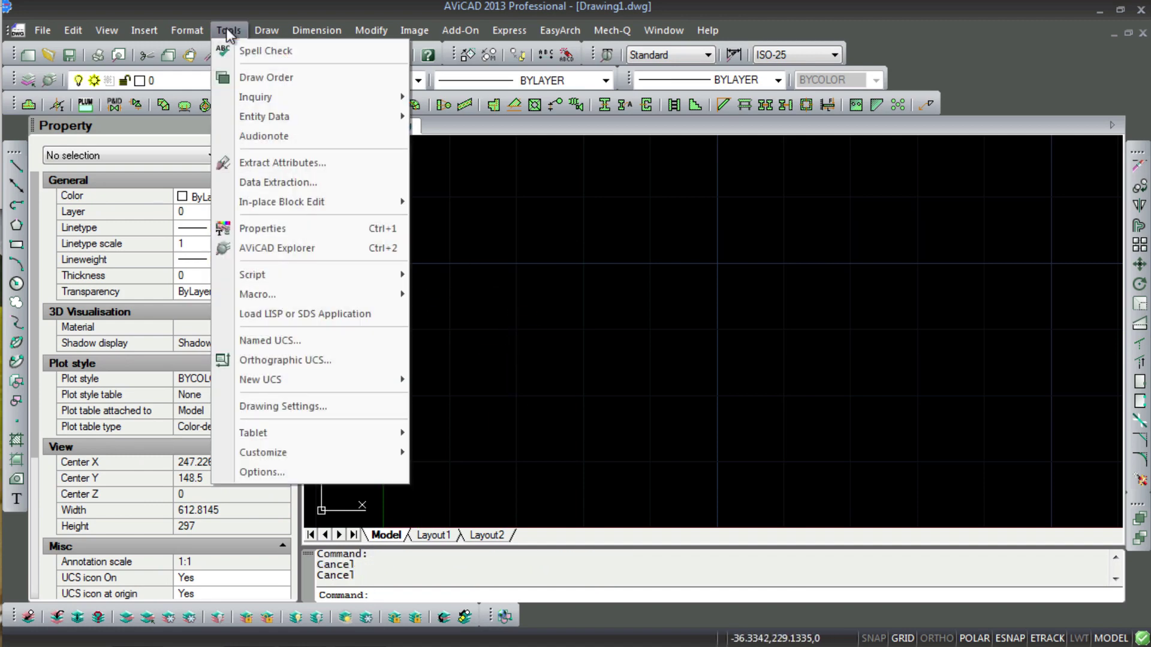
{"action": "left_click", "coordinate": [228, 32]}
{"action": "left_click", "coordinate": [228, 32]}
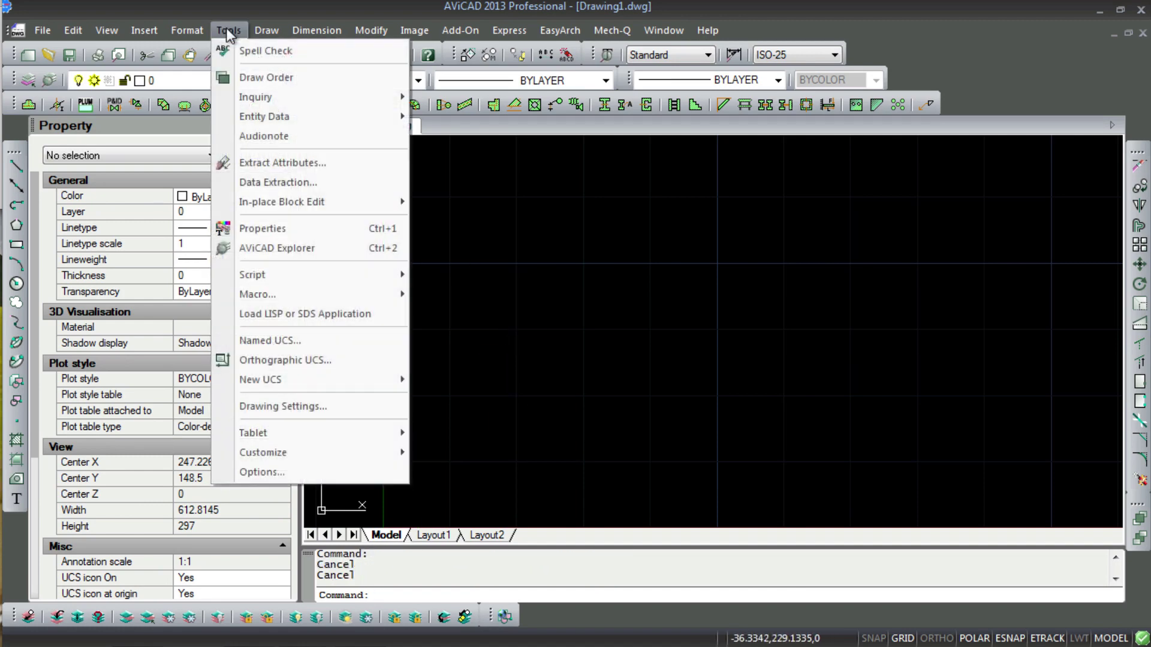
{"action": "left_click", "coordinate": [270, 313]}
{"action": "left_click", "coordinate": [430, 261]}
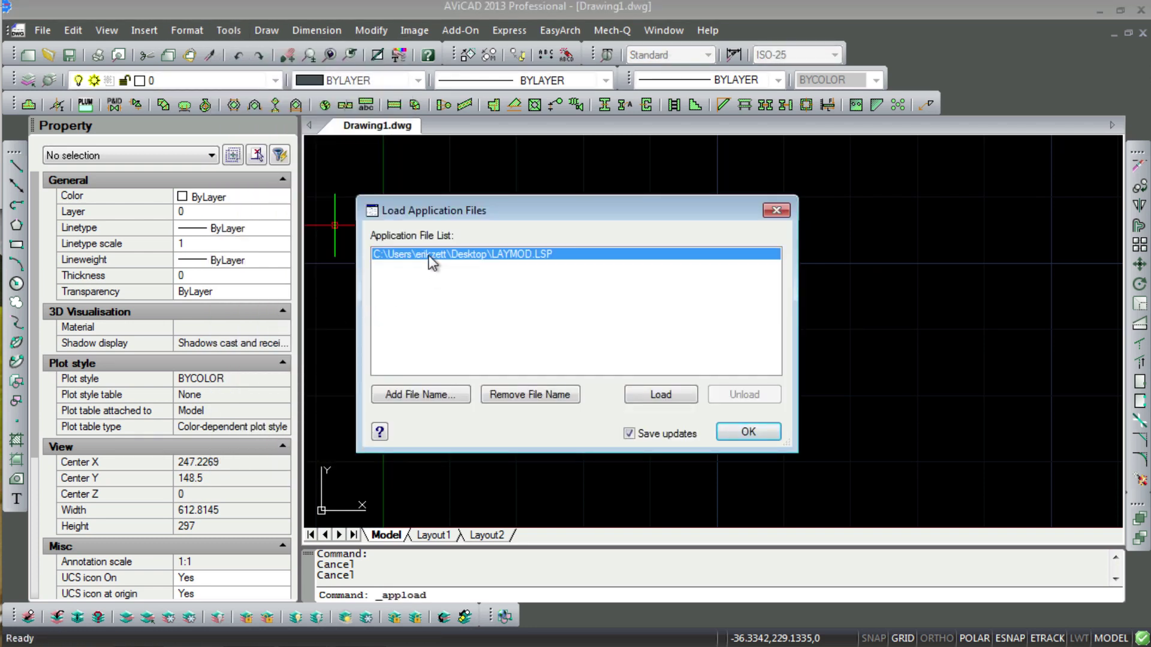
{"action": "left_click", "coordinate": [541, 397]}
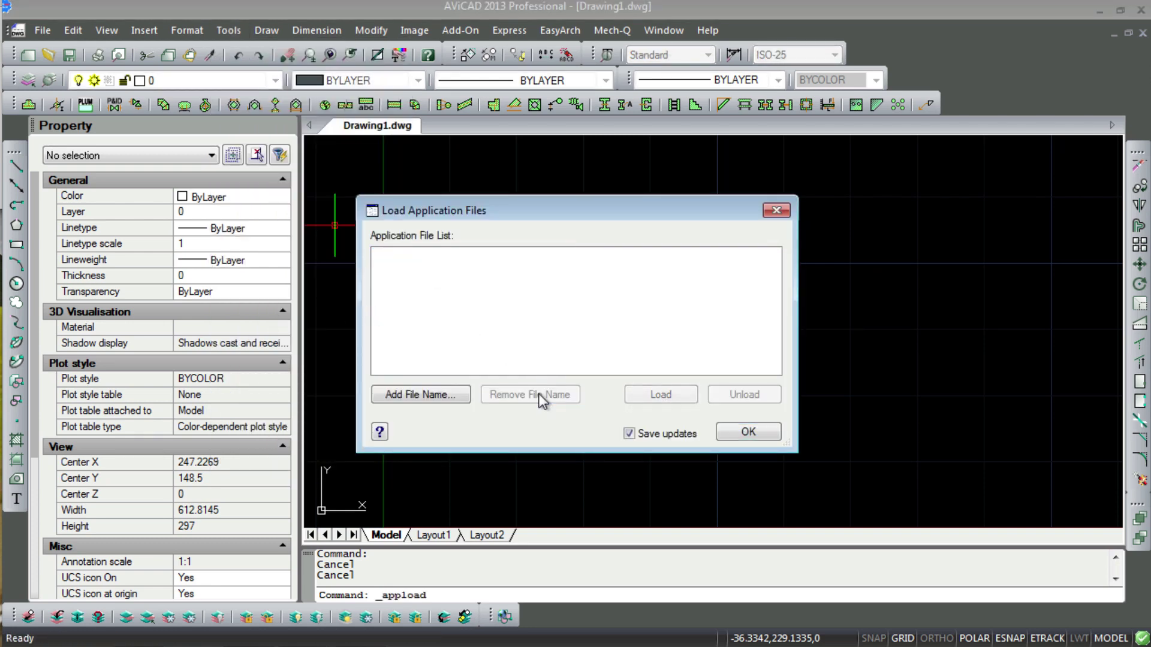
- Add C:\MyLisp\LAYMOD.LSP with the LISP Application file filter and load it
{"action": "left_click", "coordinate": [432, 399]}
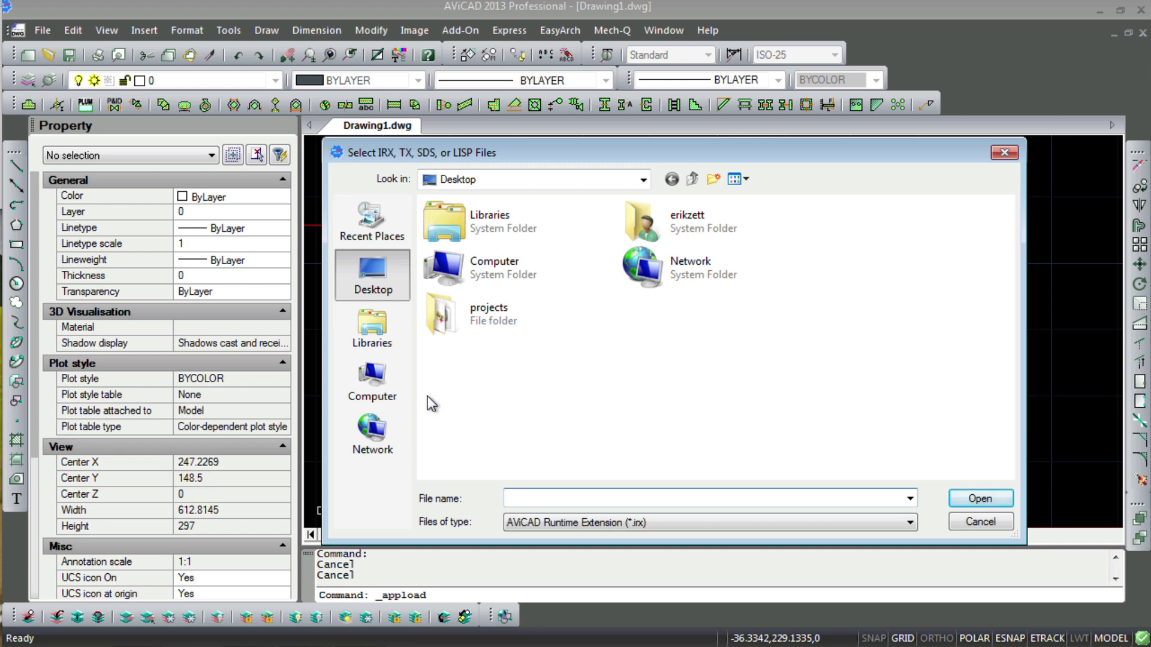
{"action": "left_click", "coordinate": [363, 378]}
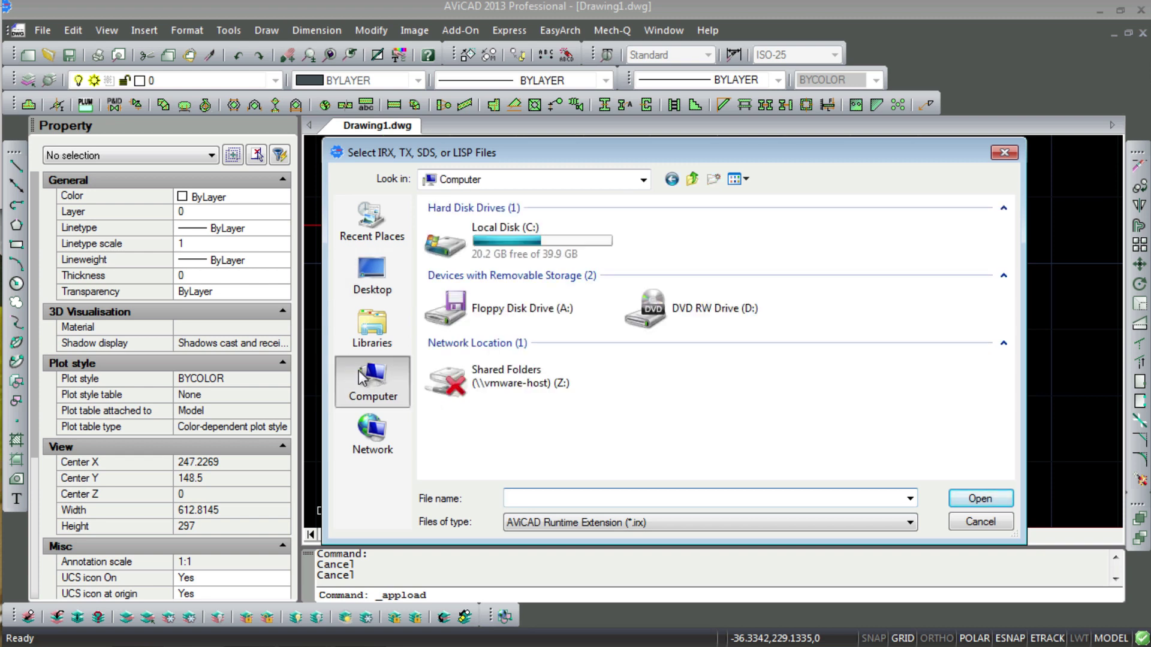
{"action": "double_click", "coordinate": [495, 248]}
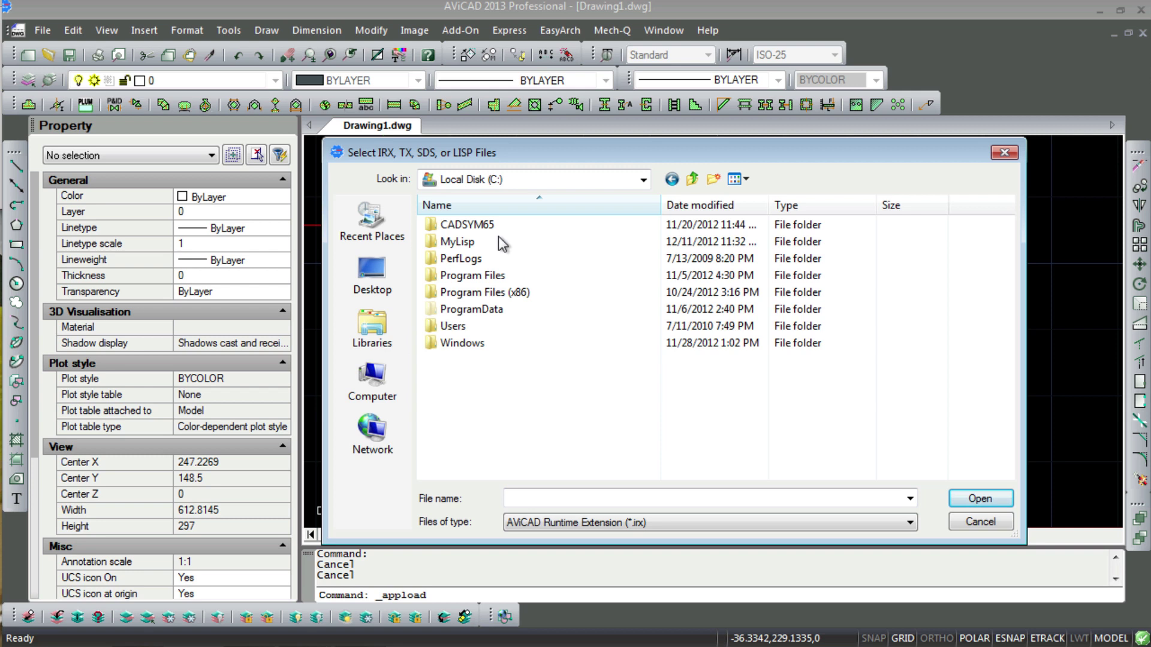
{"action": "double_click", "coordinate": [498, 239]}
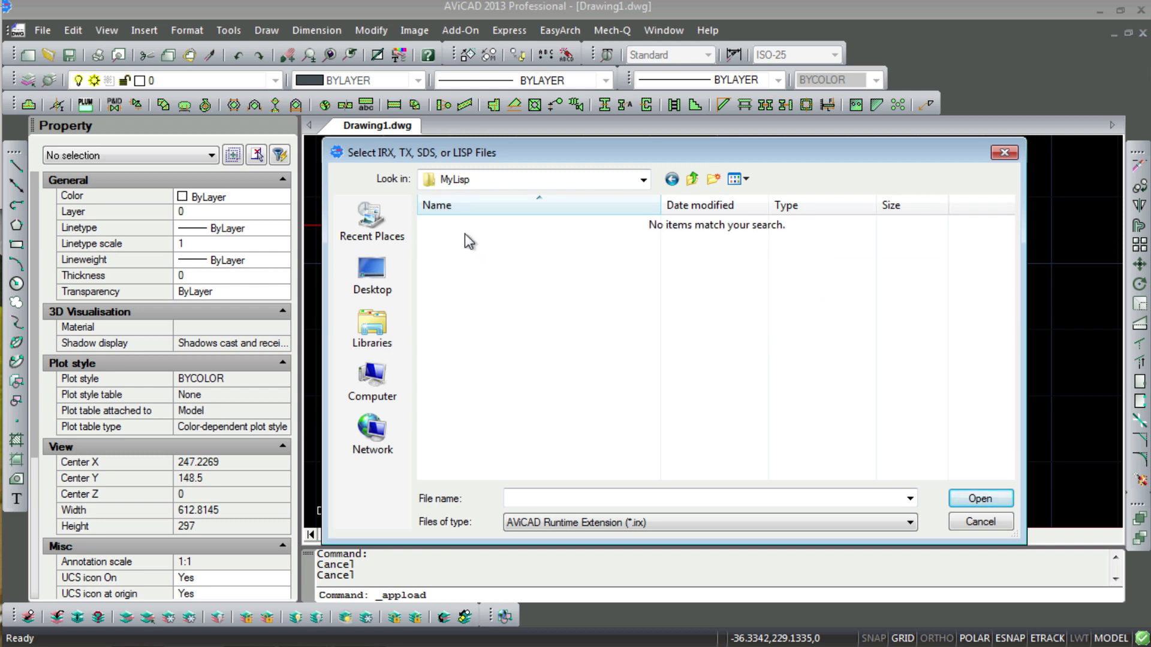
{"action": "left_click", "coordinate": [910, 524]}
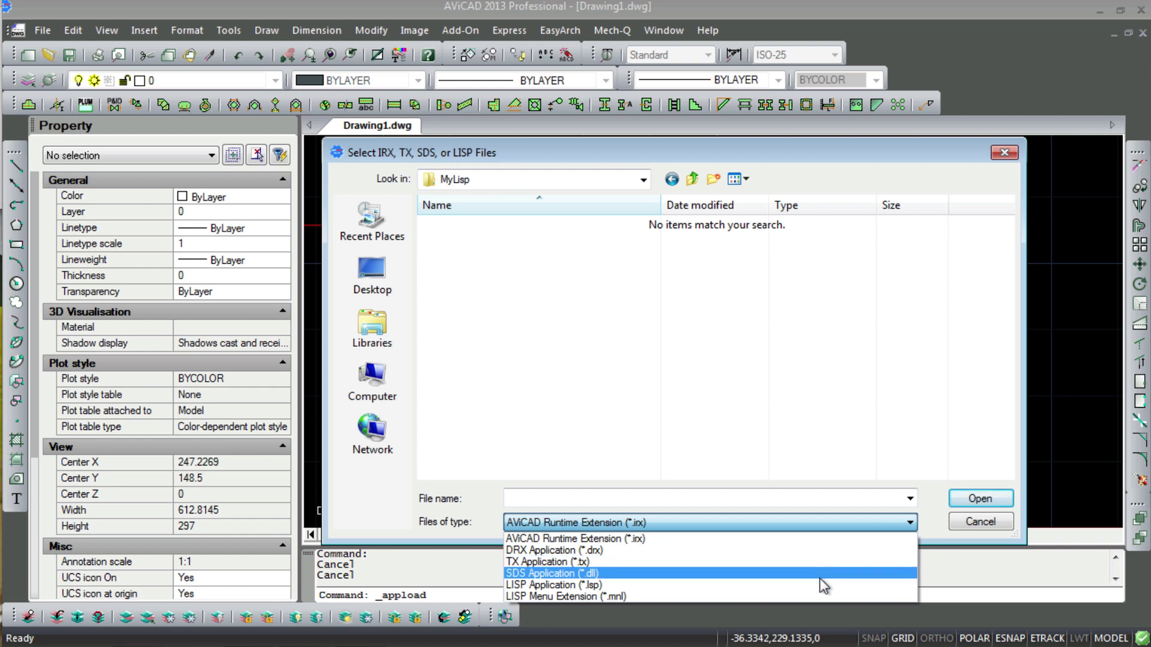
{"action": "left_click", "coordinate": [778, 587]}
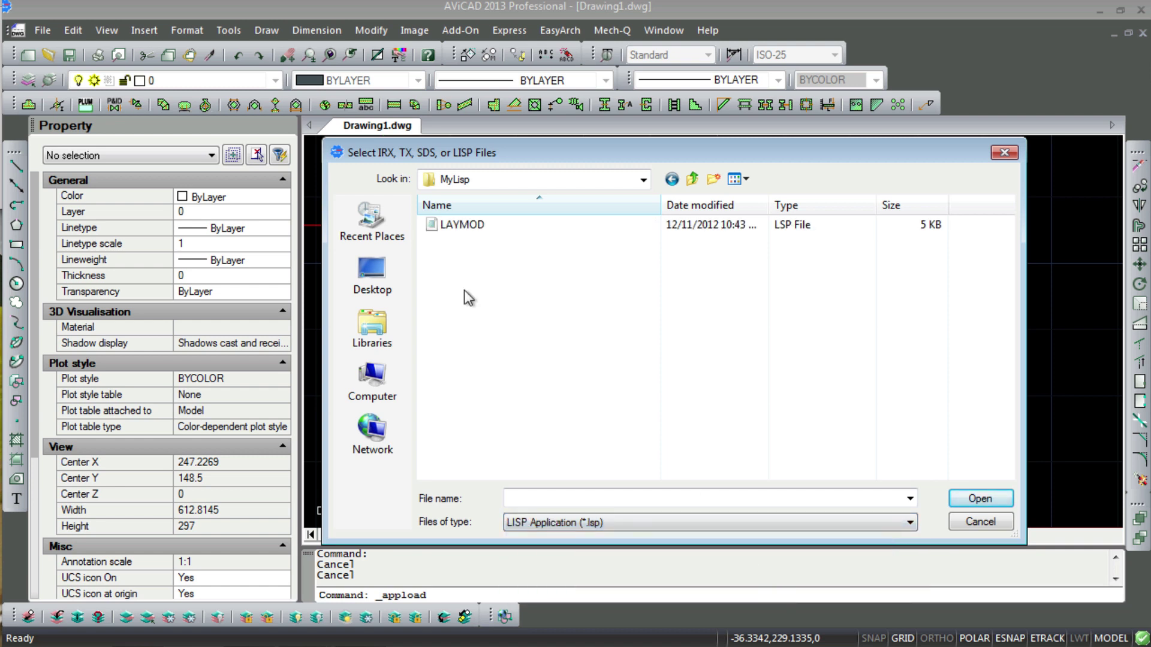
{"action": "left_click", "coordinate": [443, 224]}
{"action": "double_click", "coordinate": [444, 224]}
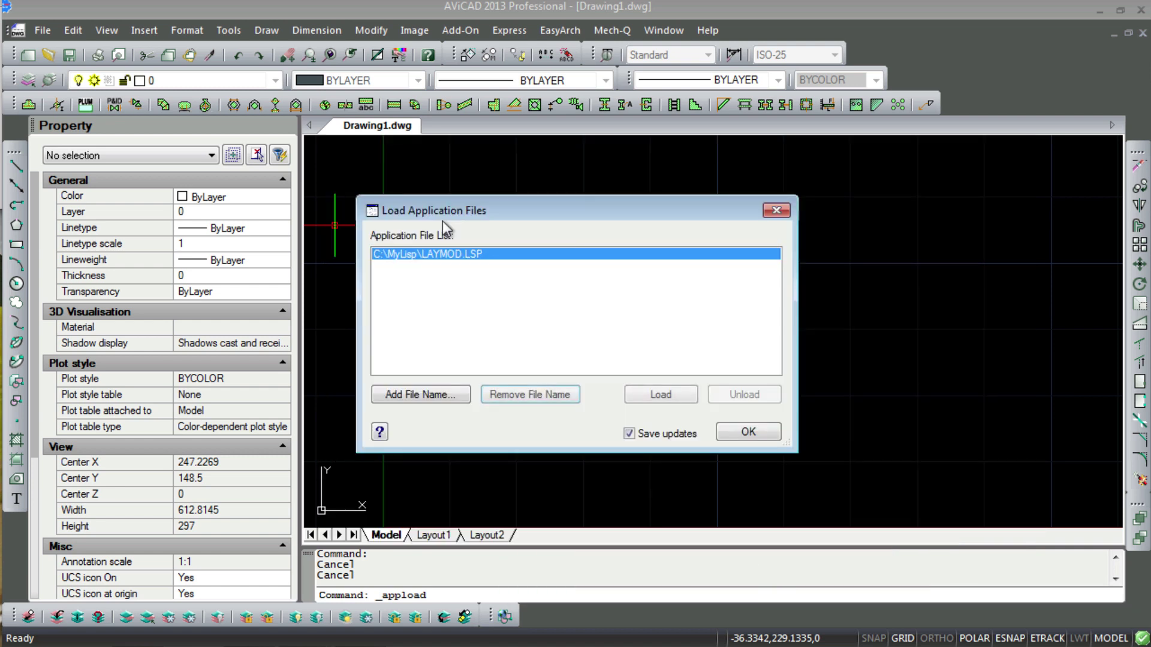
{"action": "left_click", "coordinate": [662, 393]}
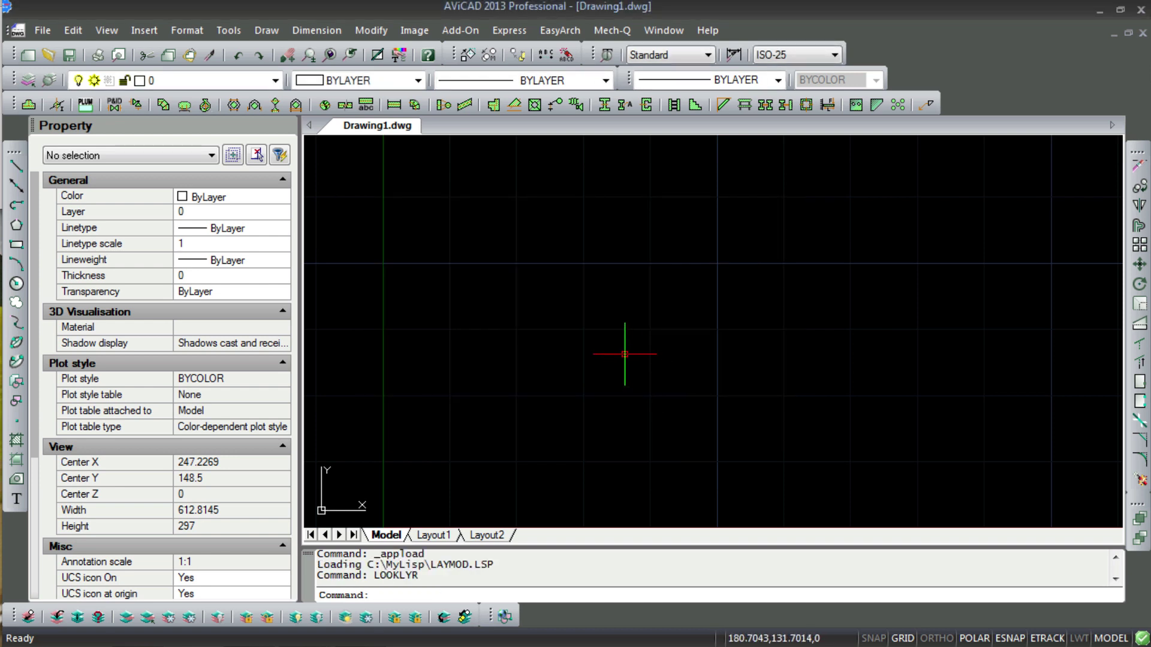
- Draw a rectangle in Drawing1 with the REC command
{"action": "left_click", "coordinate": [276, 80]}
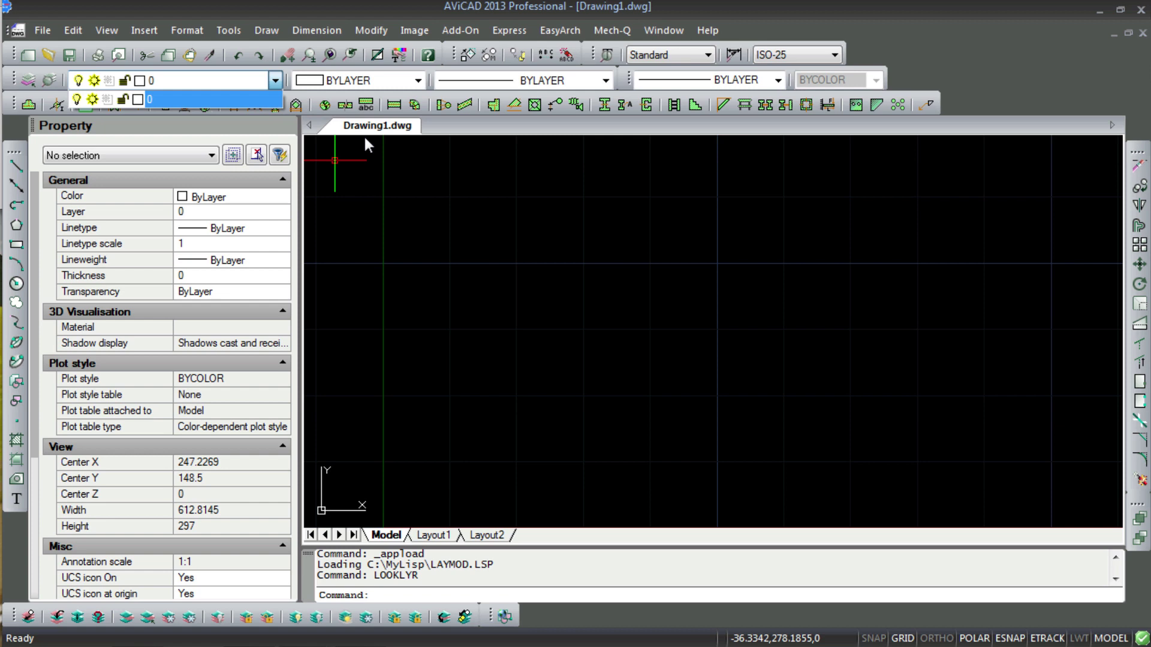
{"action": "left_click", "coordinate": [463, 200]}
{"action": "left_click", "coordinate": [464, 205]}
{"action": "key", "text": "Escape"}
{"action": "key", "text": "Escape"}
{"action": "type", "text": "R"}
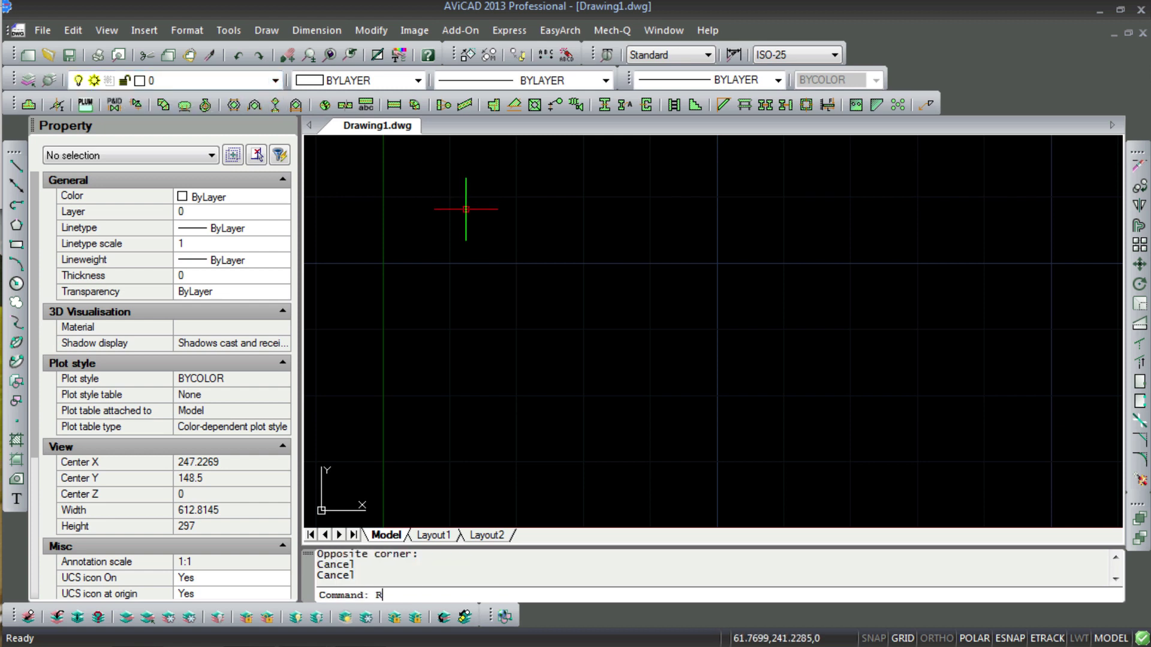
{"action": "type", "text": "EC"}
{"action": "key", "text": "Return"}
{"action": "left_click", "coordinate": [465, 209]}
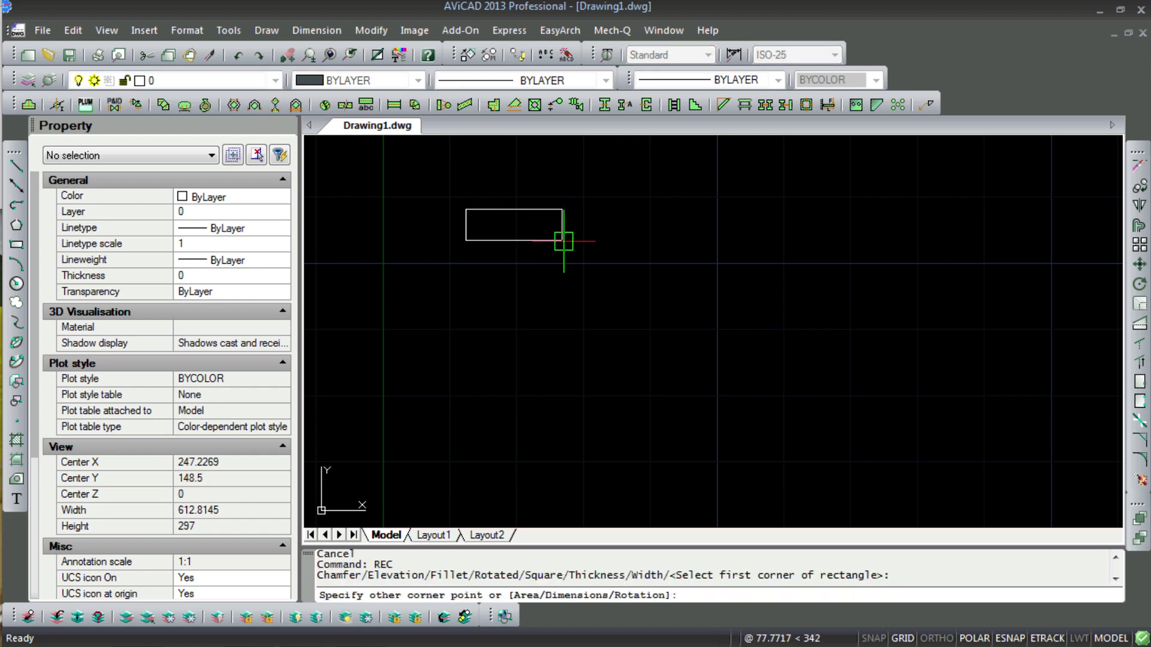
{"action": "left_click", "coordinate": [731, 359]}
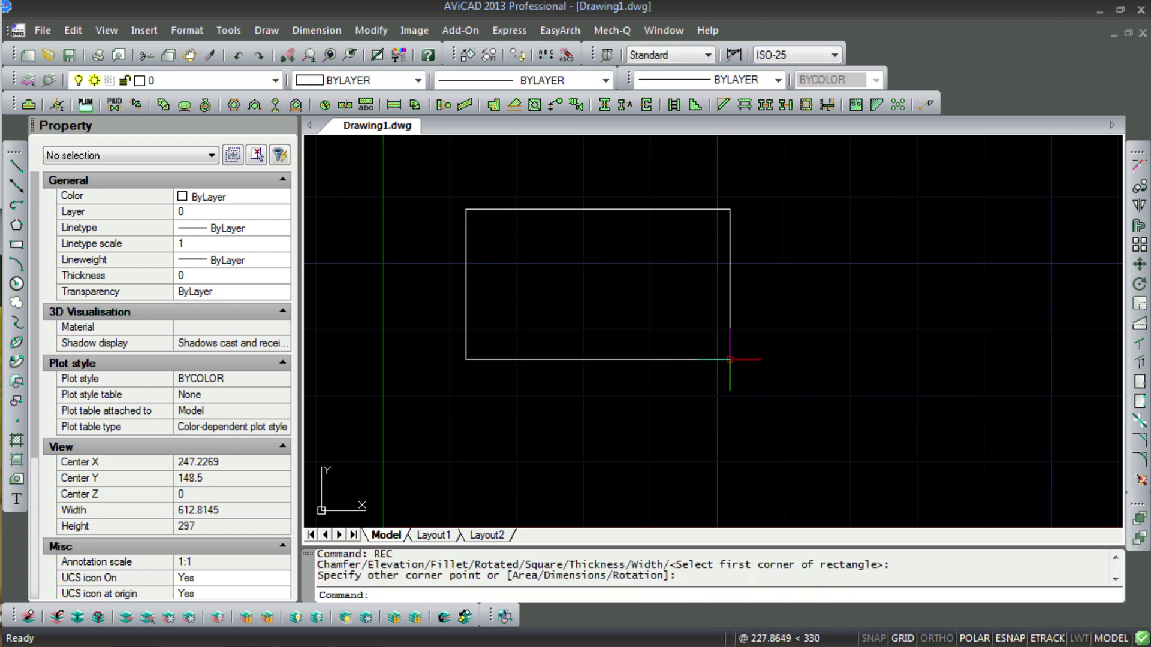
- Run ML on the rectangle with the modifier FIRSTFLR to create its new layer
{"action": "left_click", "coordinate": [730, 328]}
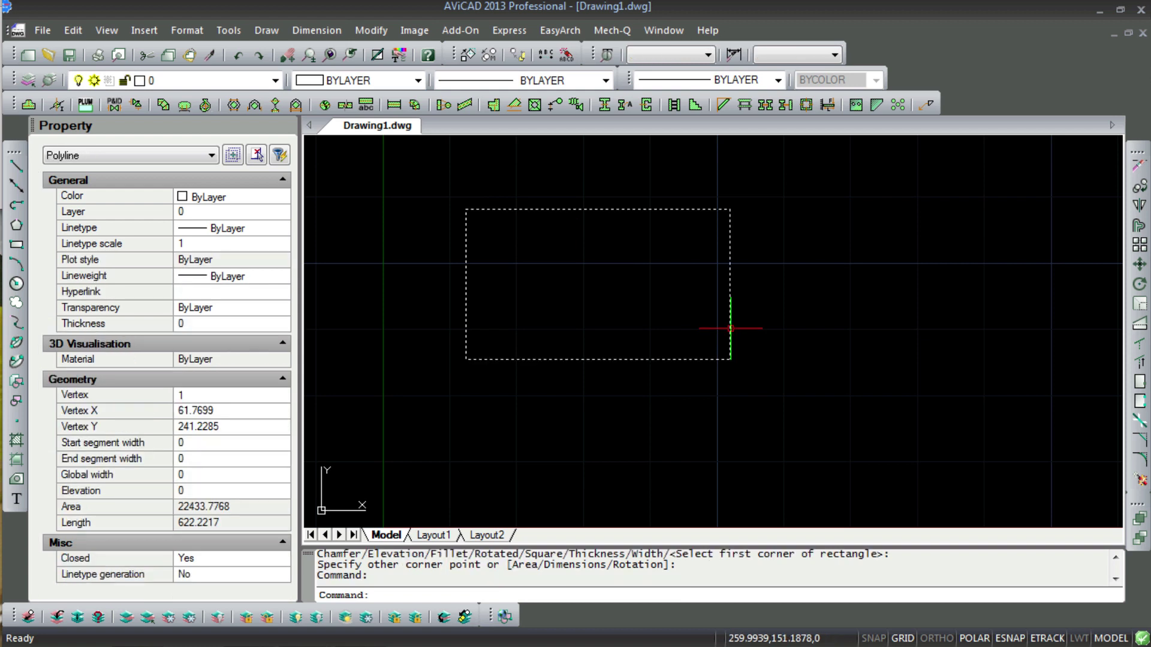
{"action": "type", "text": "ML"}
{"action": "key", "text": "Return"}
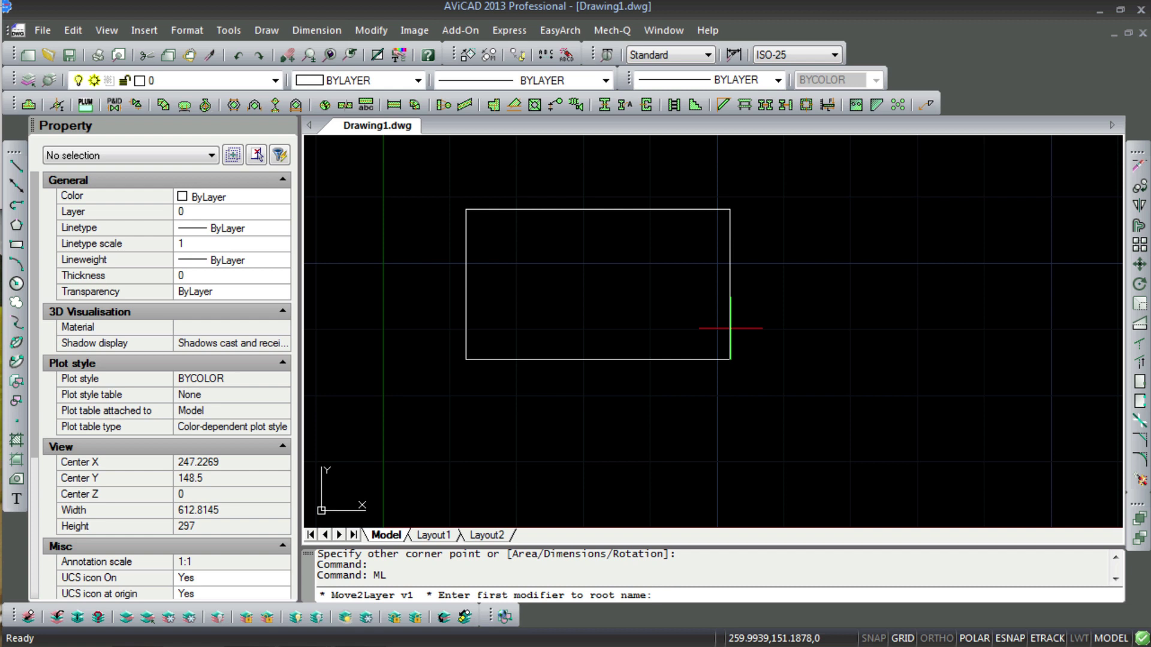
{"action": "type", "text": "FIRSTFLR"}
{"action": "key", "text": "Return"}
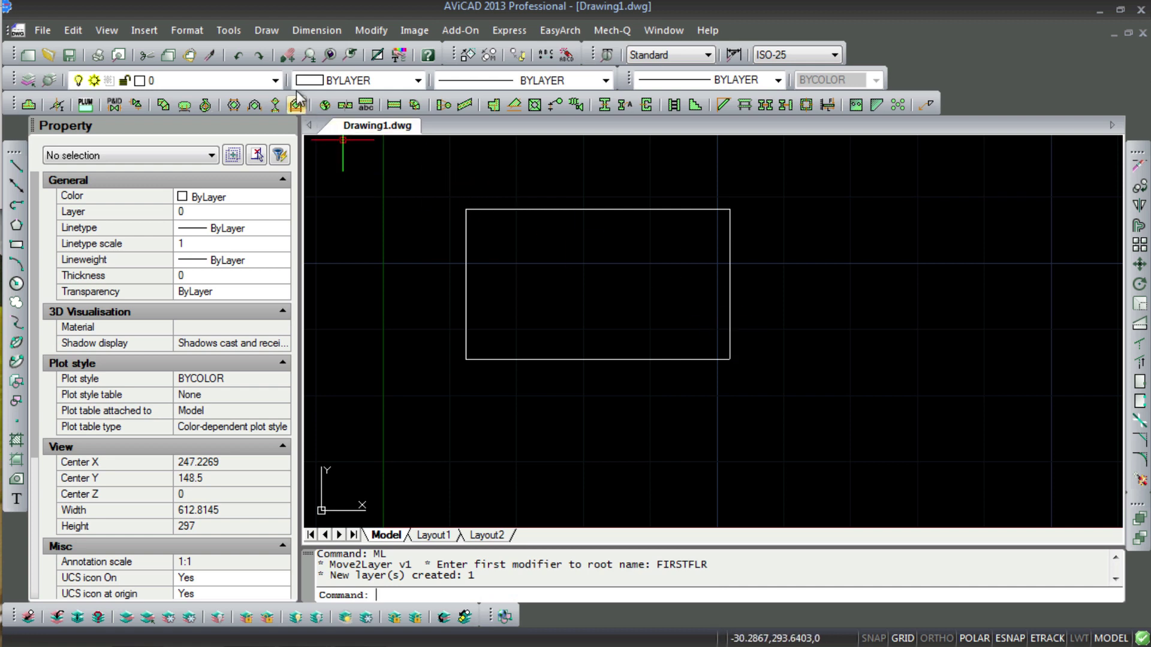
- Turn off layer 0 in the layer properties list
{"action": "key", "text": "Escape"}
{"action": "key", "text": "Escape"}
{"action": "left_click", "coordinate": [276, 82]}
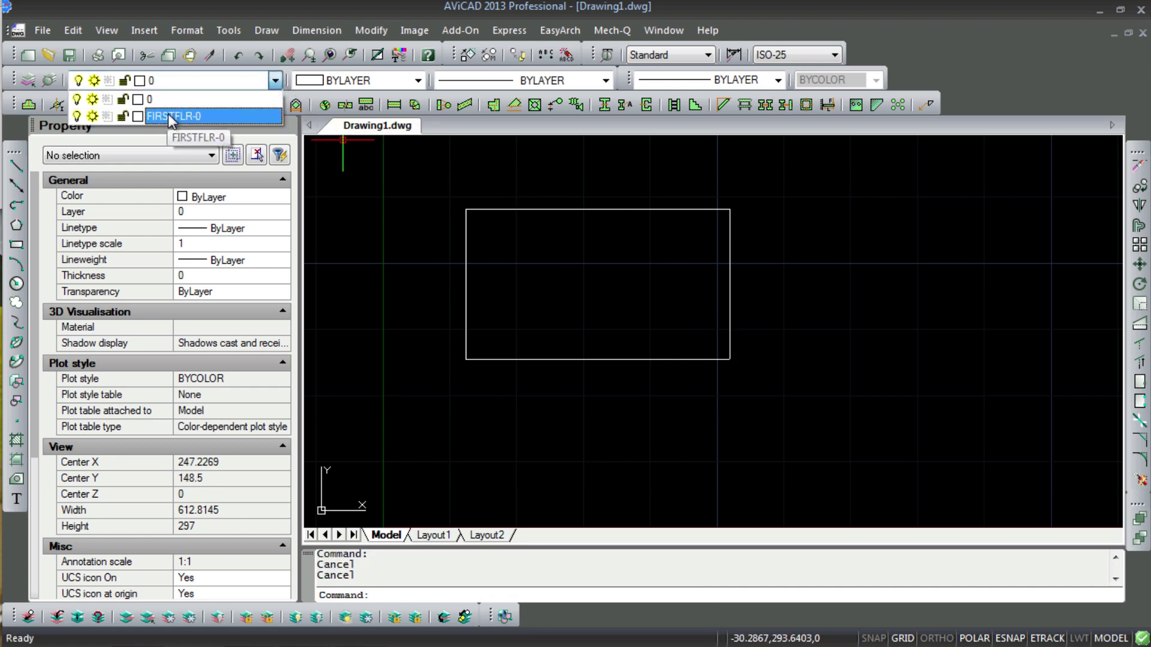
{"action": "left_click", "coordinate": [99, 100]}
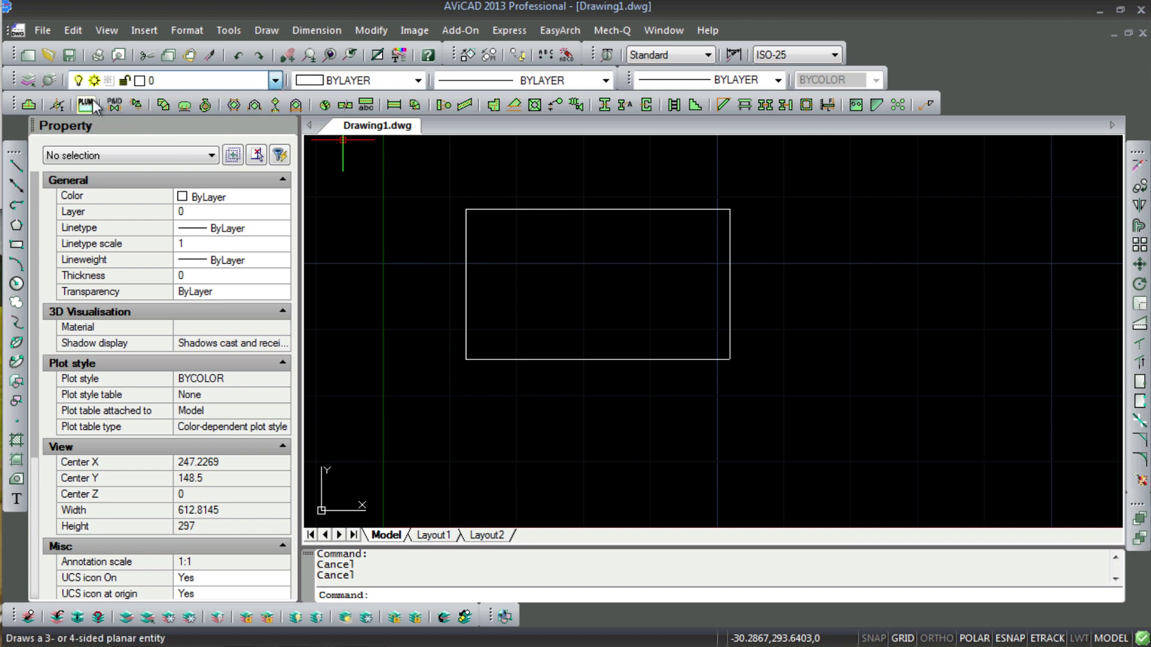
{"action": "left_click", "coordinate": [51, 84]}
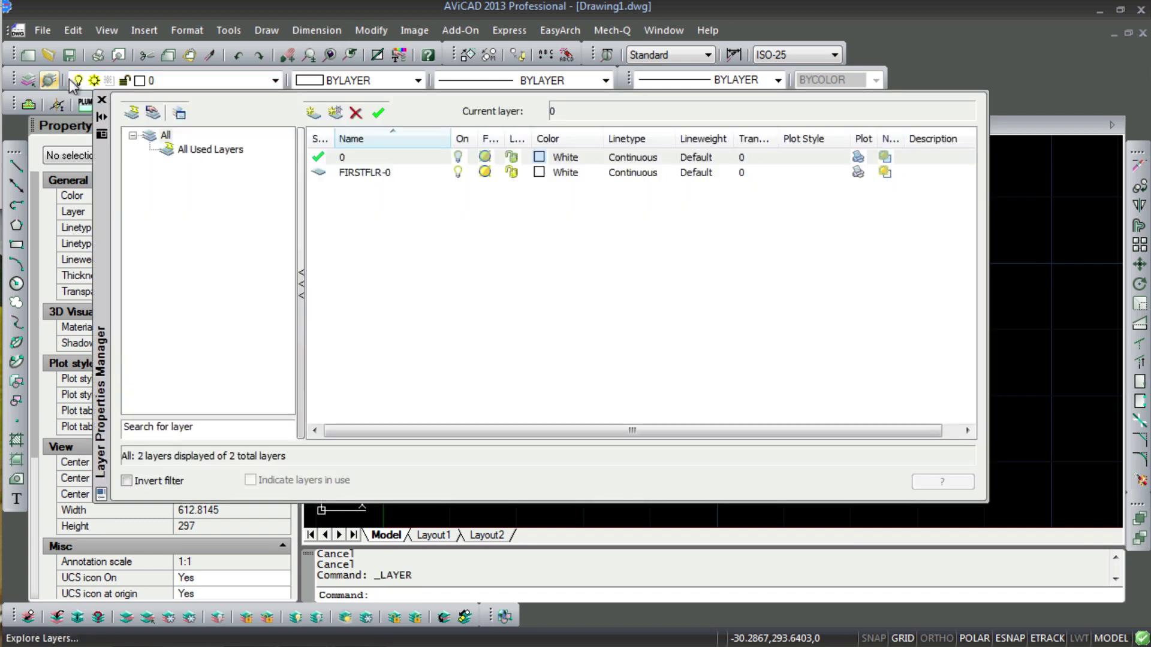
{"action": "left_click", "coordinate": [458, 157]}
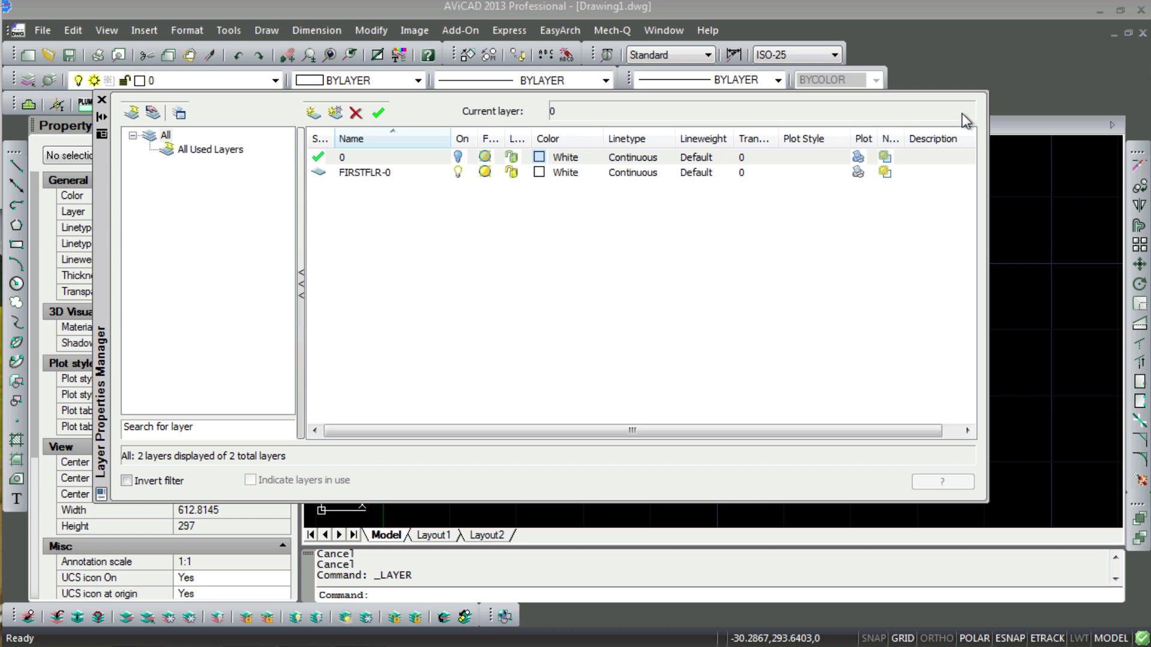
{"action": "left_click", "coordinate": [102, 100]}
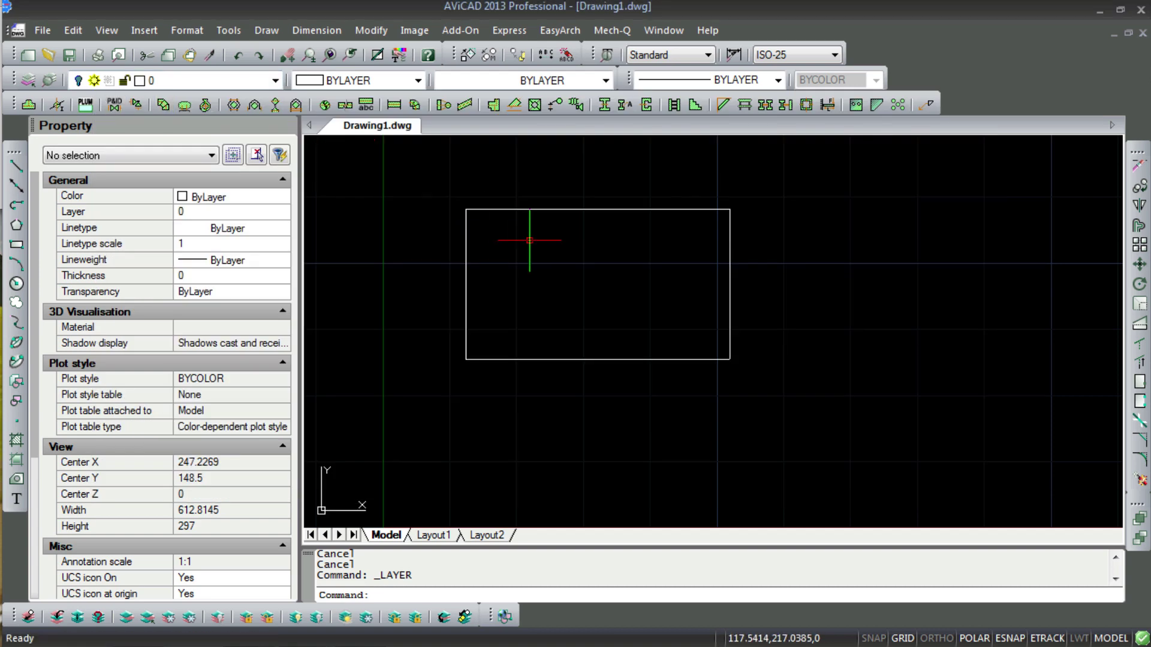
- Select the rectangle to confirm it now sits on layer FIRSTFLR-0
{"action": "left_click", "coordinate": [509, 209]}
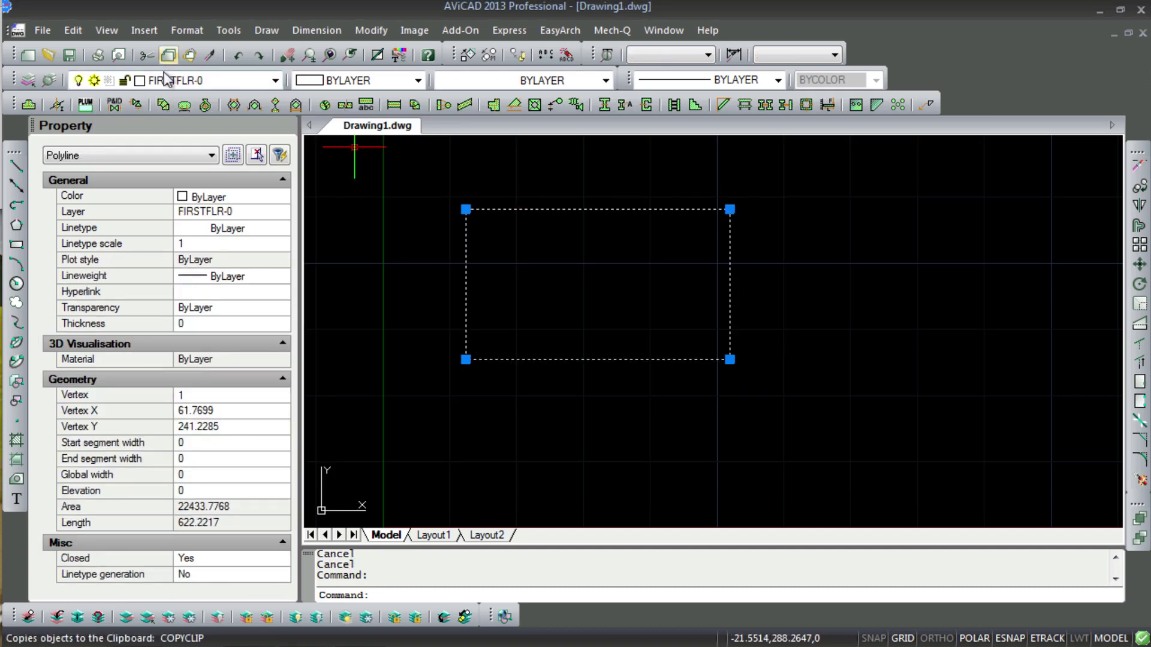
{"action": "key", "text": "Escape"}
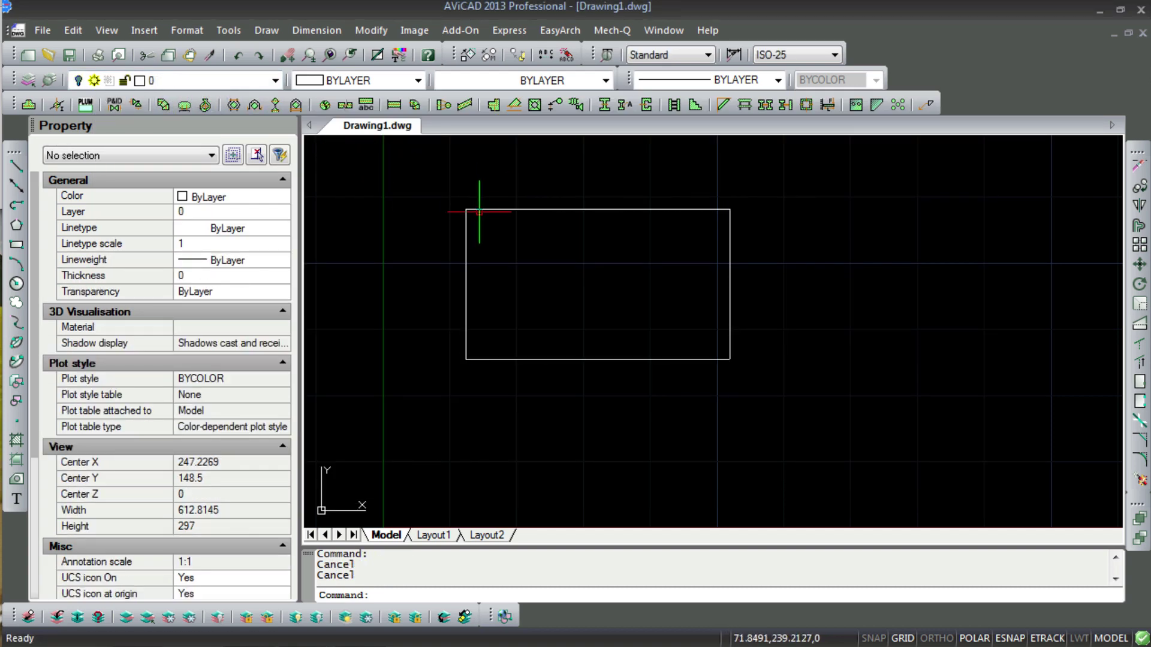
{"action": "left_click", "coordinate": [470, 210]}
{"action": "key", "text": "Escape"}
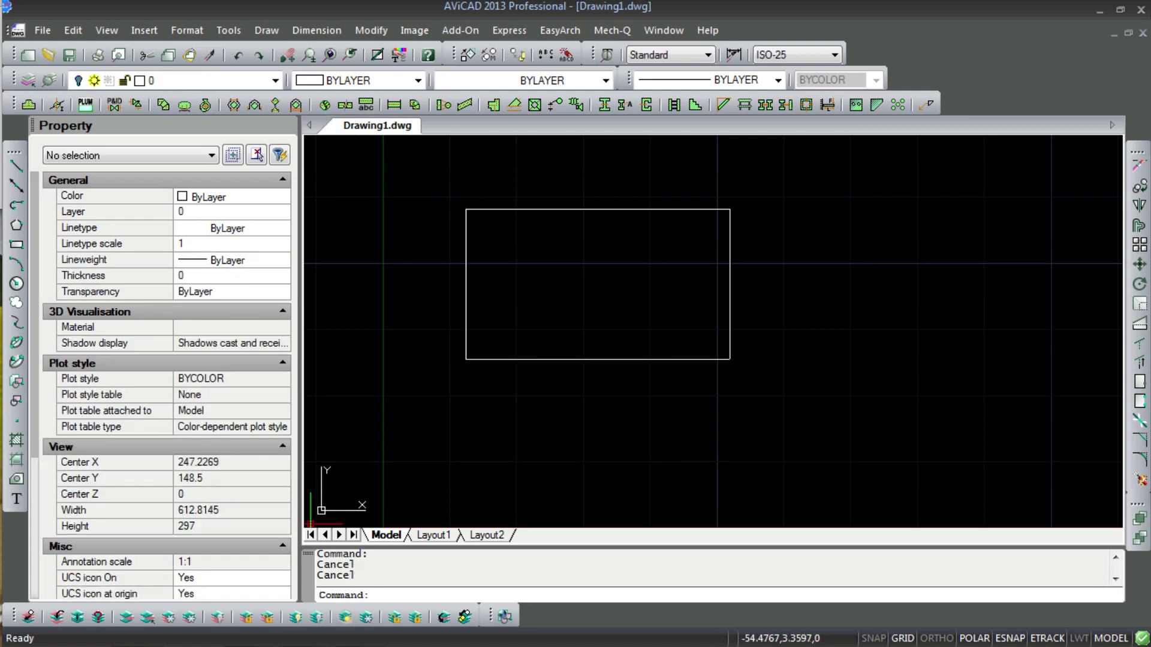
- Navigate back from C:\MyLisp to the AViCAD 2013 Professional ENG folder in Explorer
{"action": "left_click", "coordinate": [135, 626]}
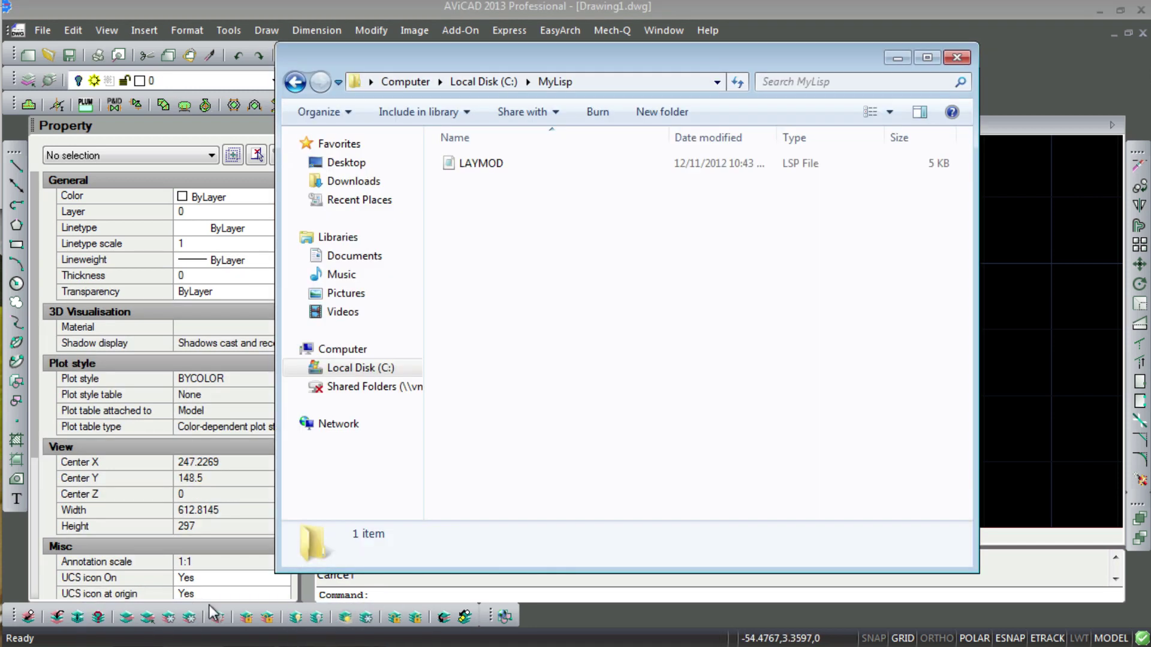
{"action": "left_click", "coordinate": [298, 87]}
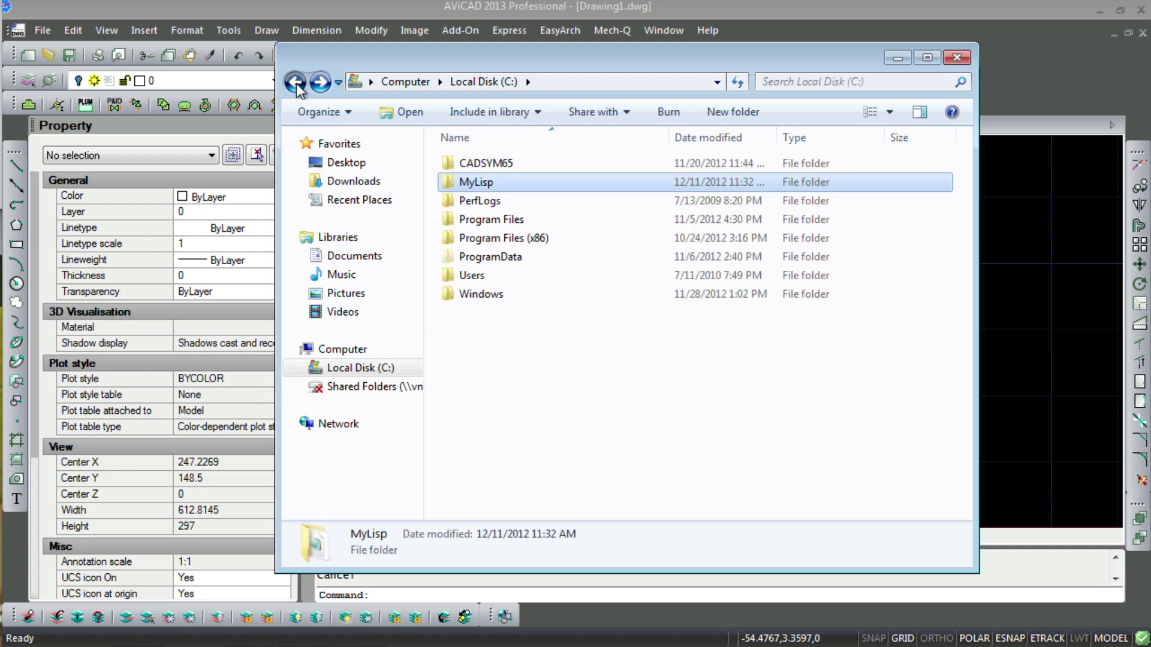
{"action": "left_click", "coordinate": [319, 82]}
{"action": "left_click", "coordinate": [296, 82]}
{"action": "left_click", "coordinate": [296, 83]}
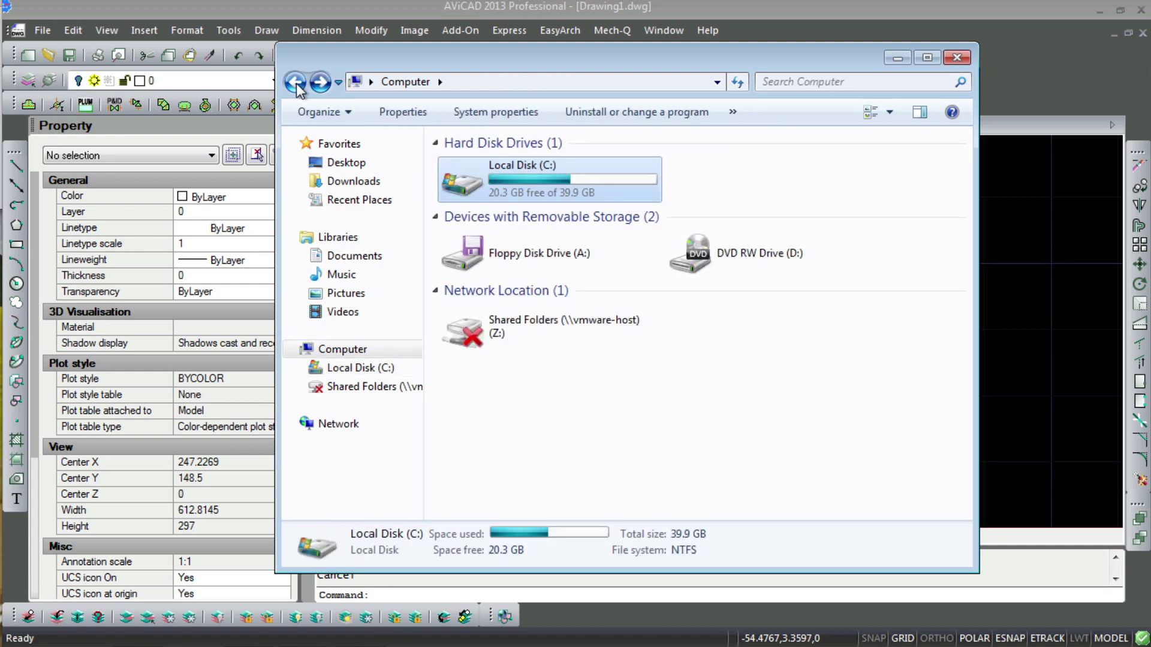
{"action": "left_click", "coordinate": [296, 84]}
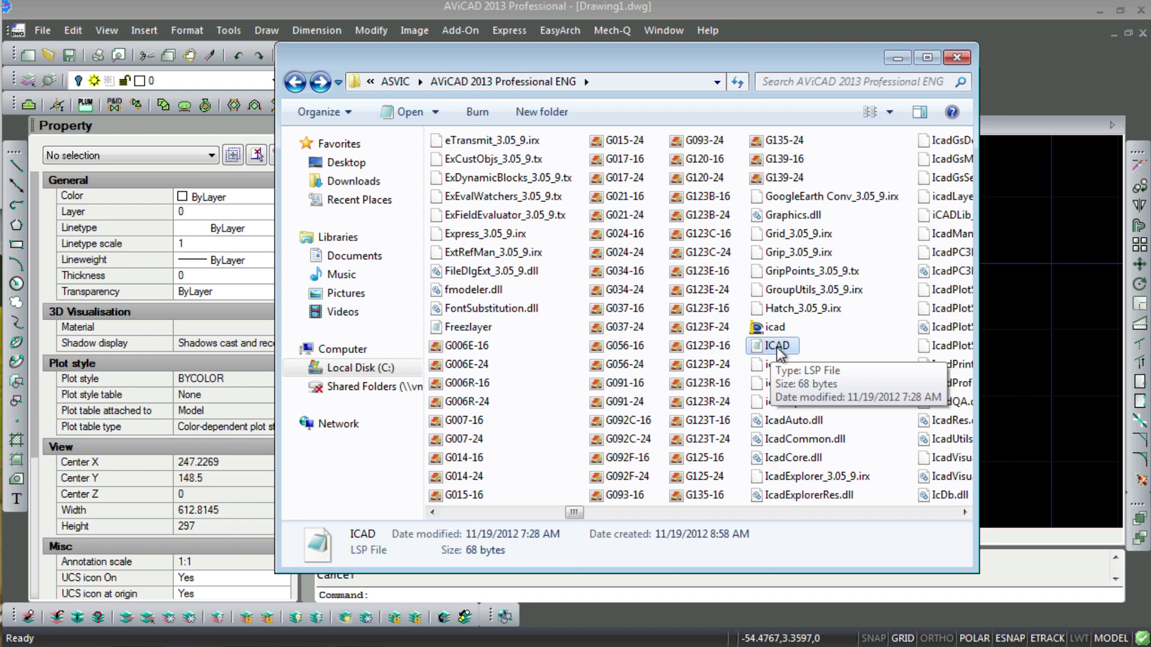
- Append the line (load "c:\\MyLisp\\laymod.lsp") to ICAD.lsp and save it
{"action": "double_click", "coordinate": [777, 348]}
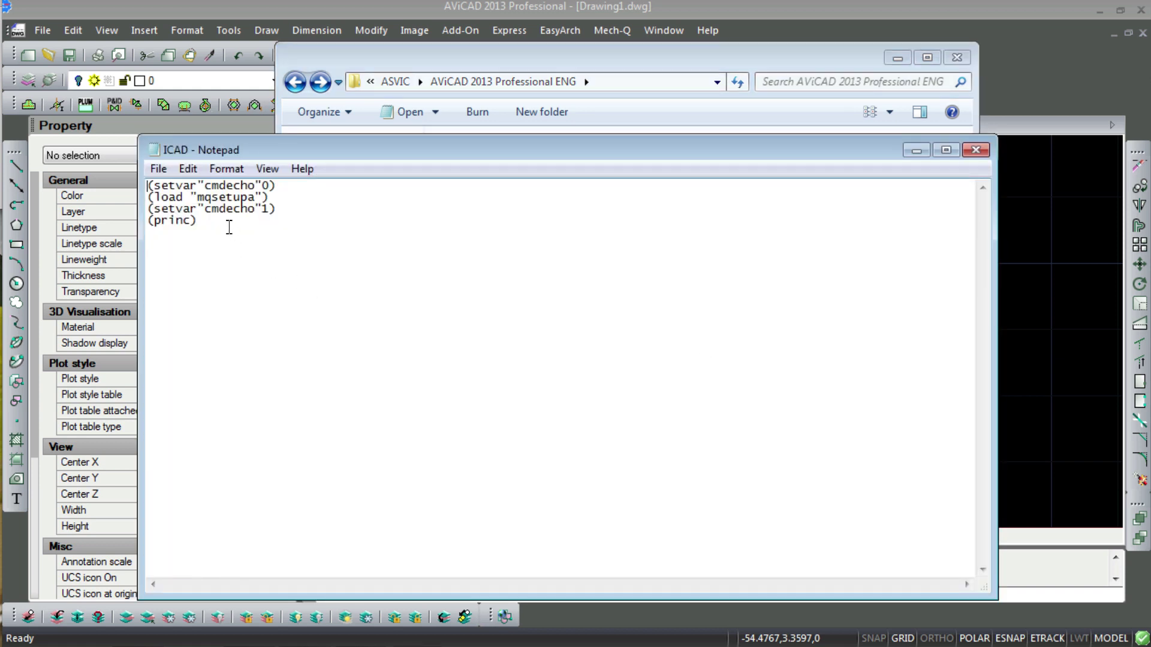
{"action": "left_click", "coordinate": [229, 226]}
{"action": "key", "text": "Return"}
{"action": "key", "text": "Return"}
{"action": "type", "text": "(load \"c:\\\\MyLisp\\\\yourlispfile1.lsp\")"}
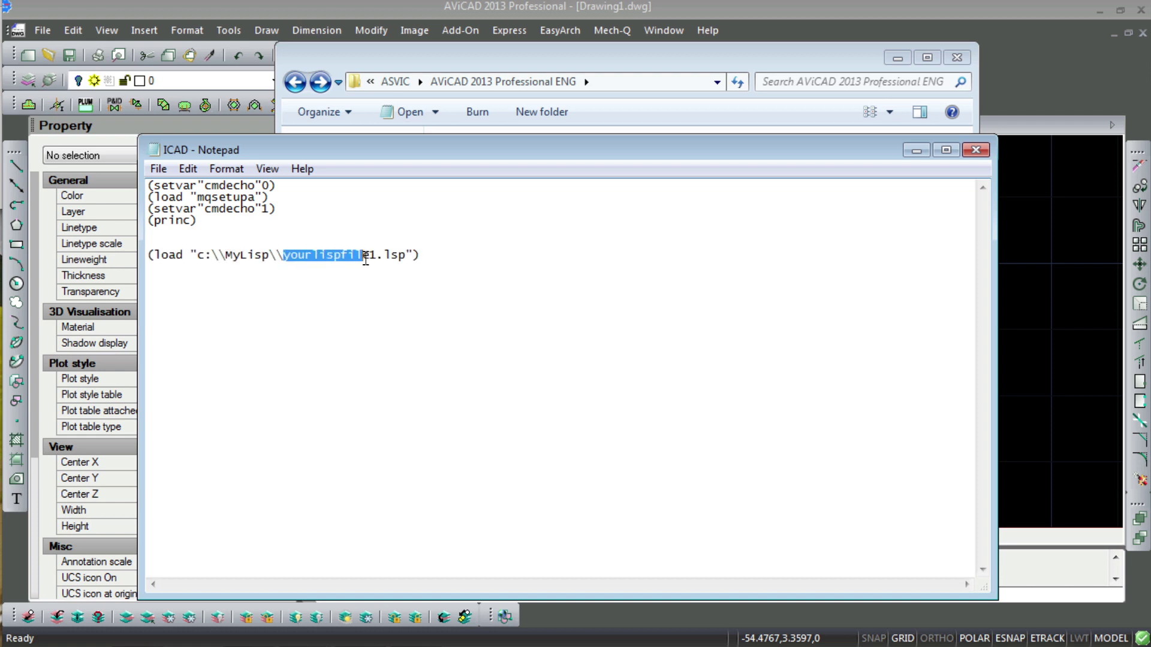
{"action": "left_click_drag", "start_coordinate": [365, 259], "coordinate": [380, 259]}
{"action": "type", "text": "laym"}
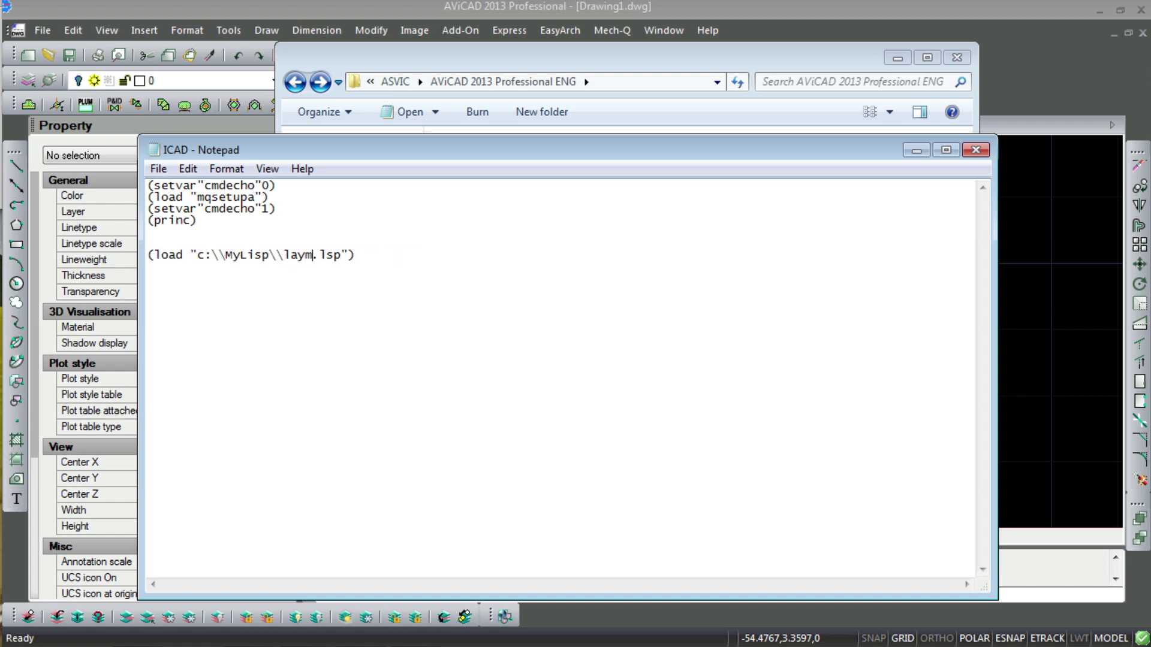
{"action": "type", "text": "od"}
{"action": "left_click", "coordinate": [158, 169]}
{"action": "left_click", "coordinate": [184, 229]}
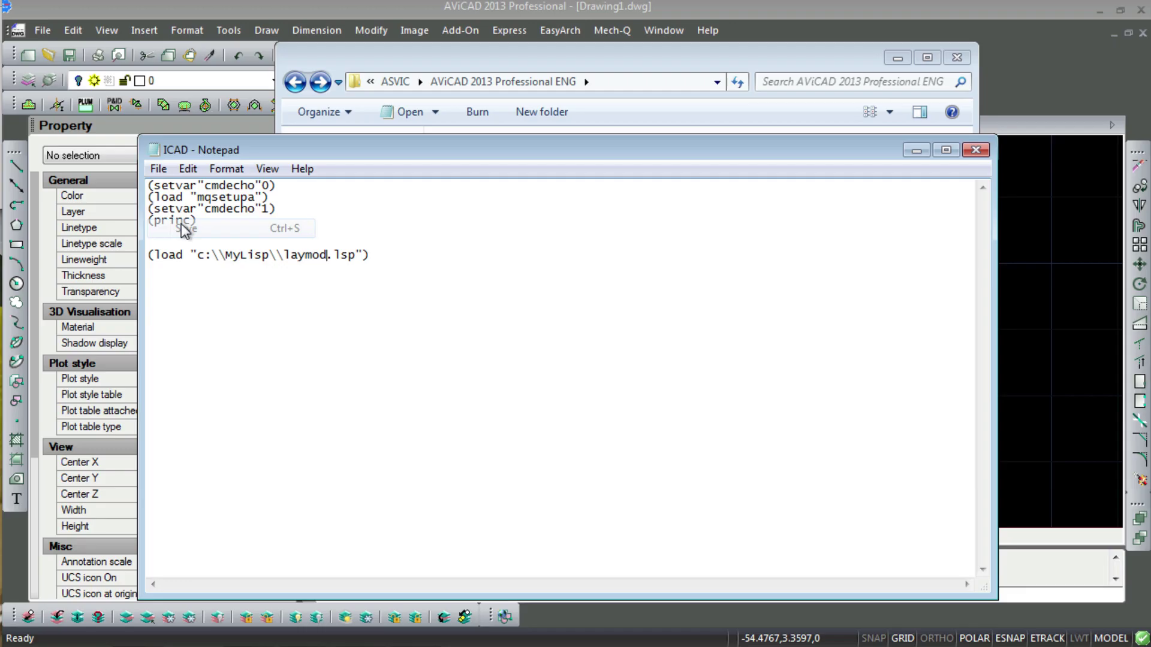